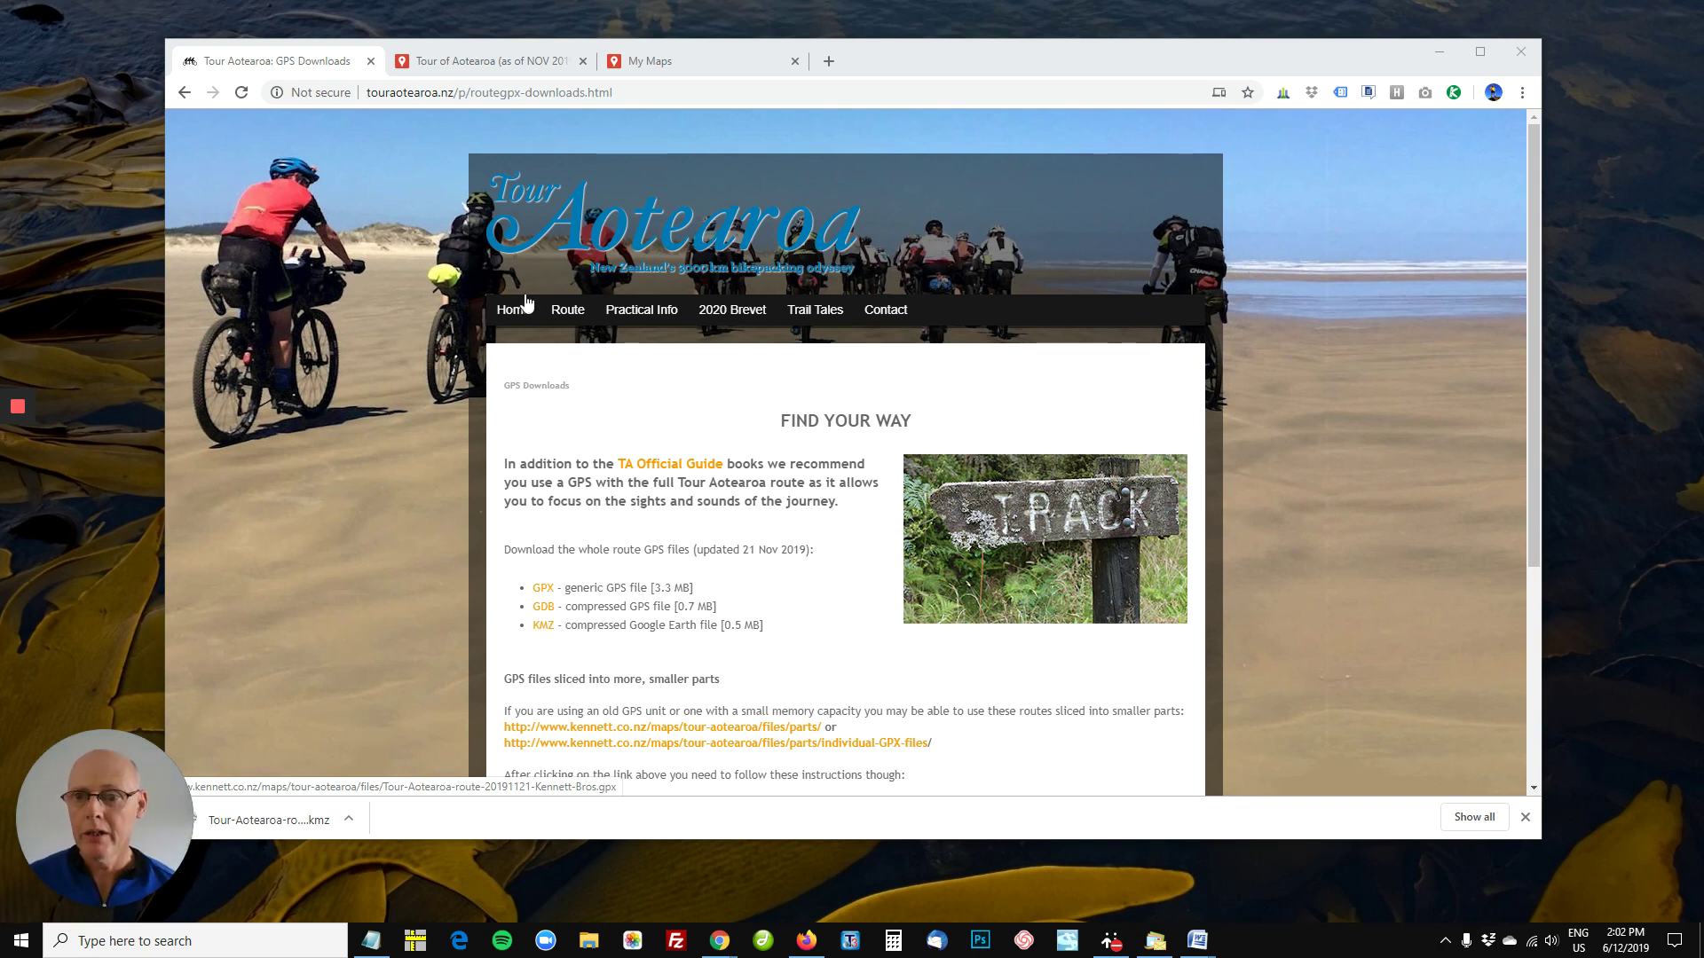
- Select the downloads page URL, then switch to the Tour of Aotearoa (as of NOV 2019) map
{"action": "left_click_drag", "start_coordinate": [431, 89], "coordinate": [650, 96]}
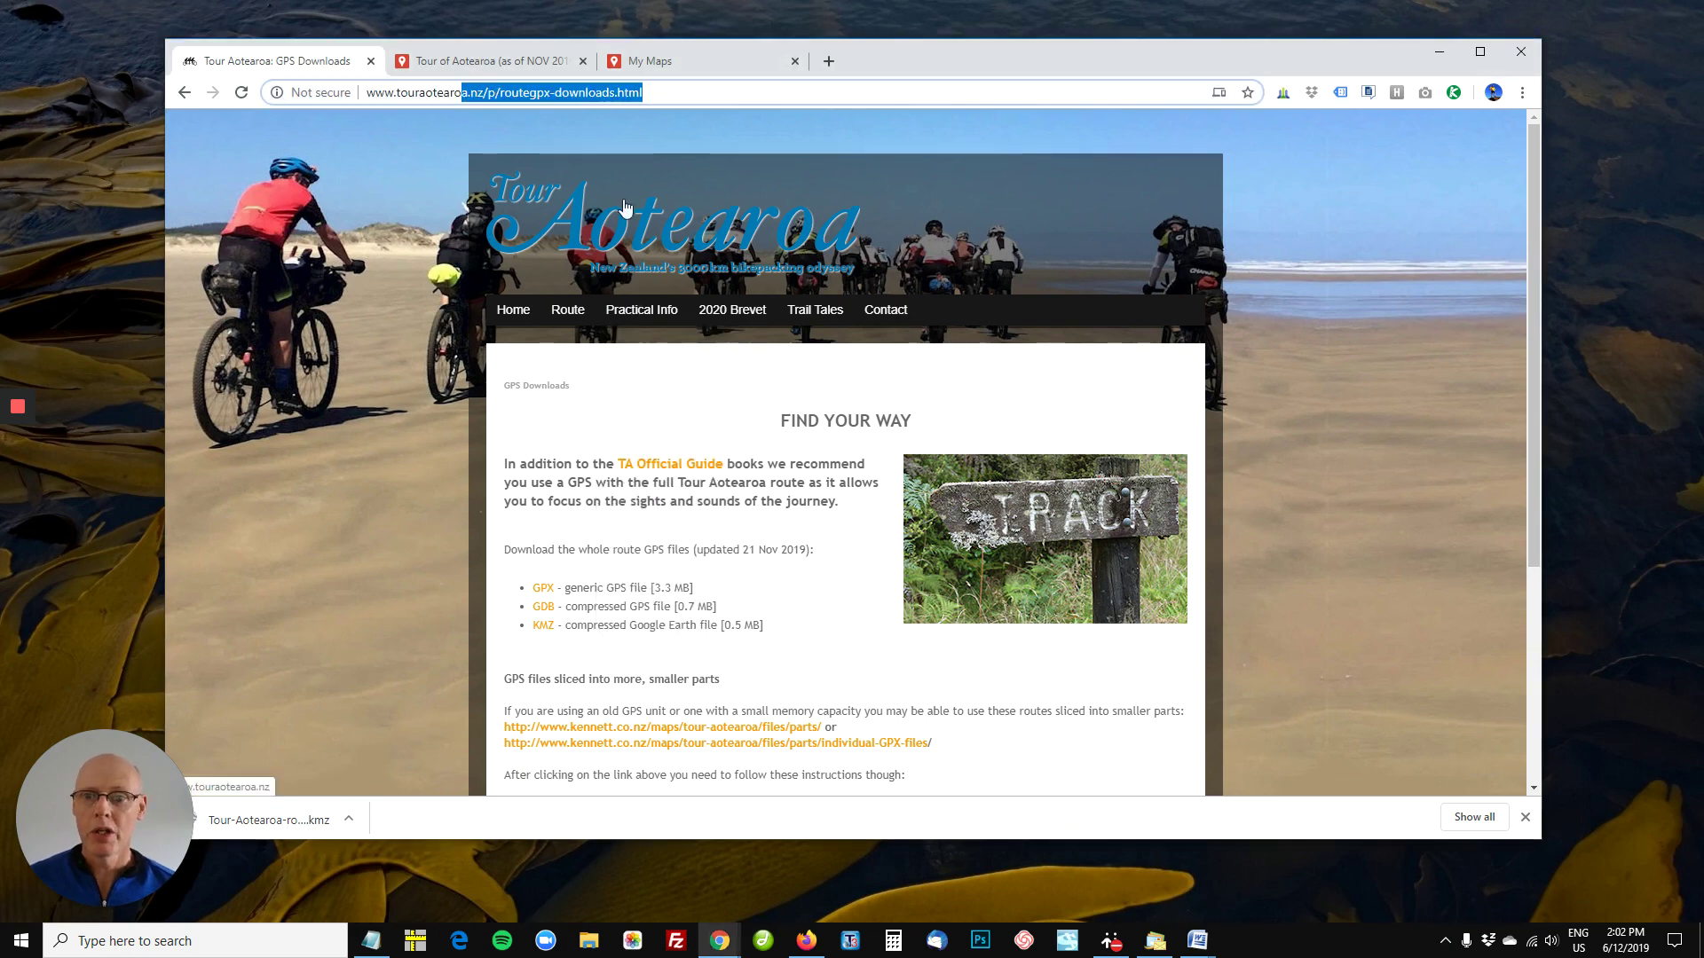
{"action": "left_click", "coordinate": [506, 64]}
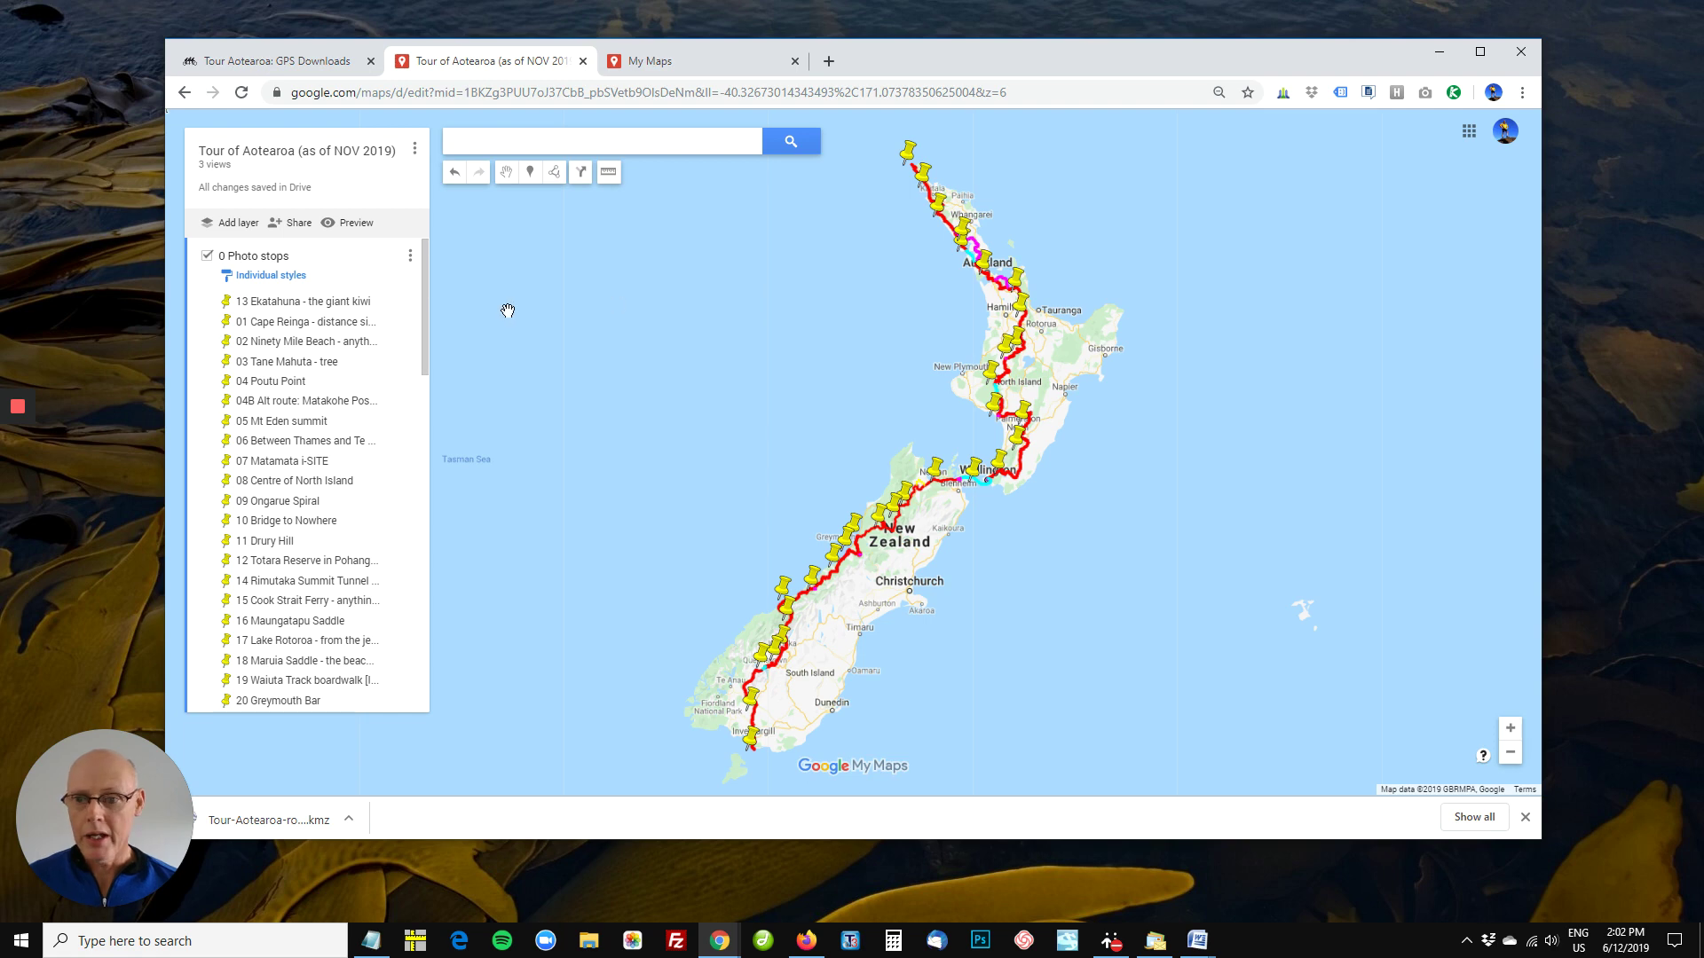
- Hide and re-show the Cape Reinga–Auckland, Auckland–Taumaranui and Taumaranui–Wellington section layers
{"action": "left_click_drag", "start_coordinate": [423, 308], "coordinate": [424, 490]}
{"action": "left_click", "coordinate": [207, 308]}
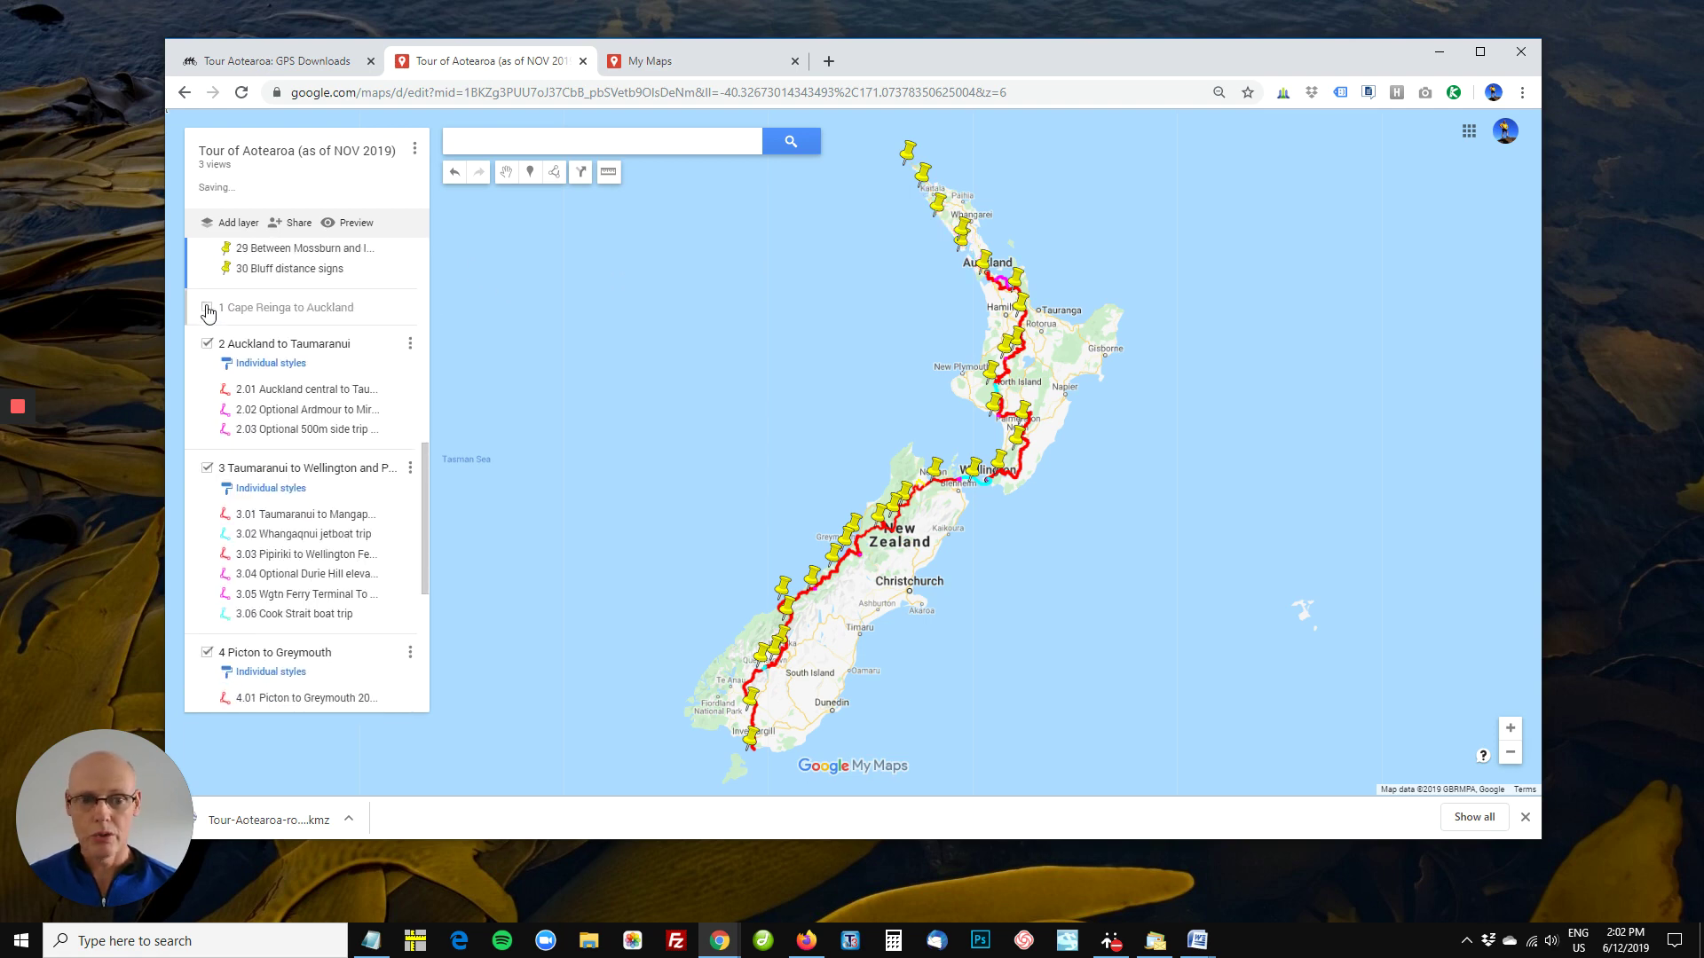
{"action": "left_click", "coordinate": [206, 308]}
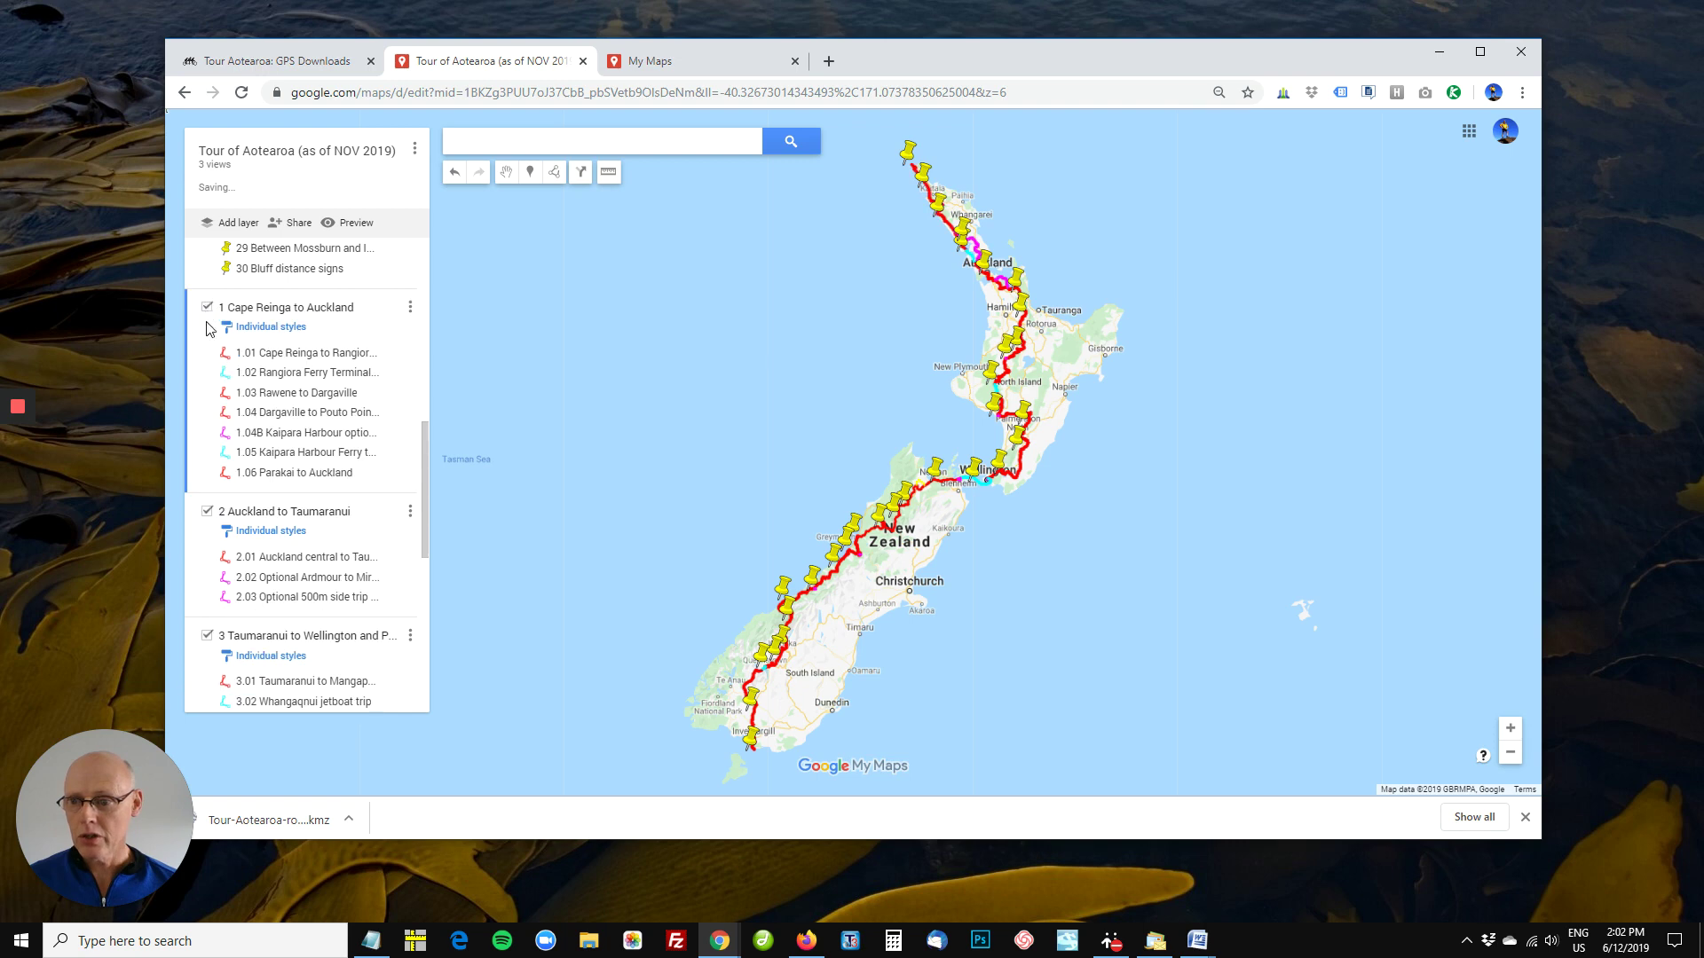
{"action": "left_click", "coordinate": [207, 514]}
{"action": "left_click", "coordinate": [207, 513]}
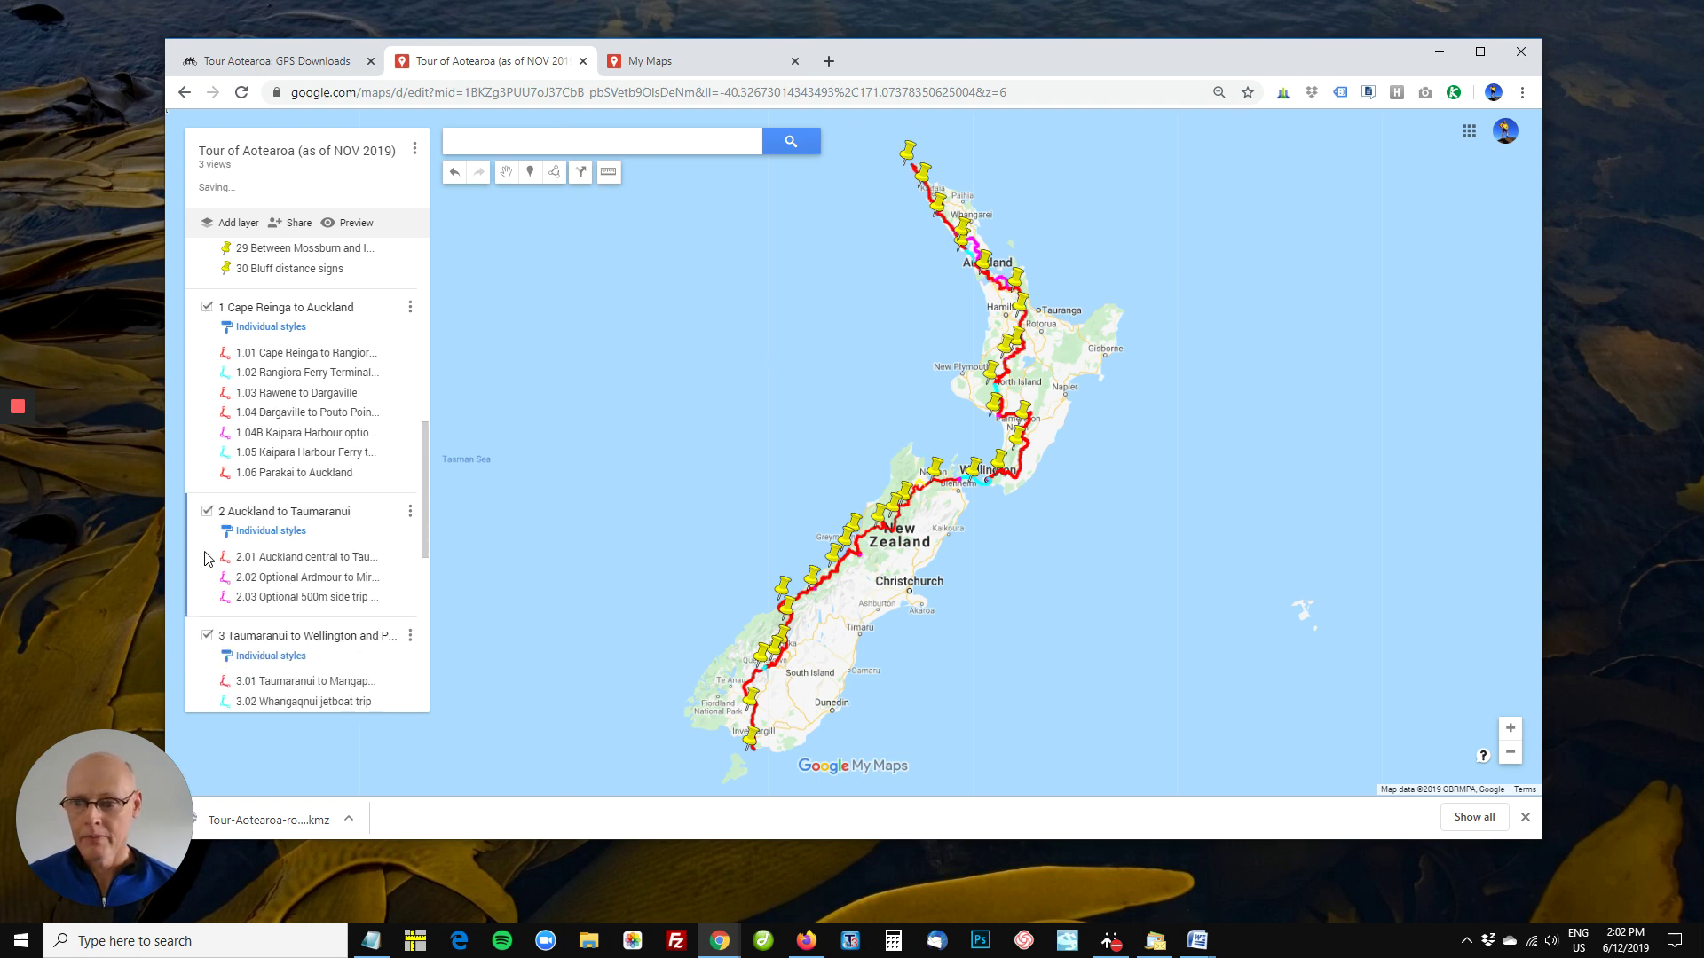
{"action": "left_click", "coordinate": [206, 635]}
{"action": "left_click", "coordinate": [206, 637]}
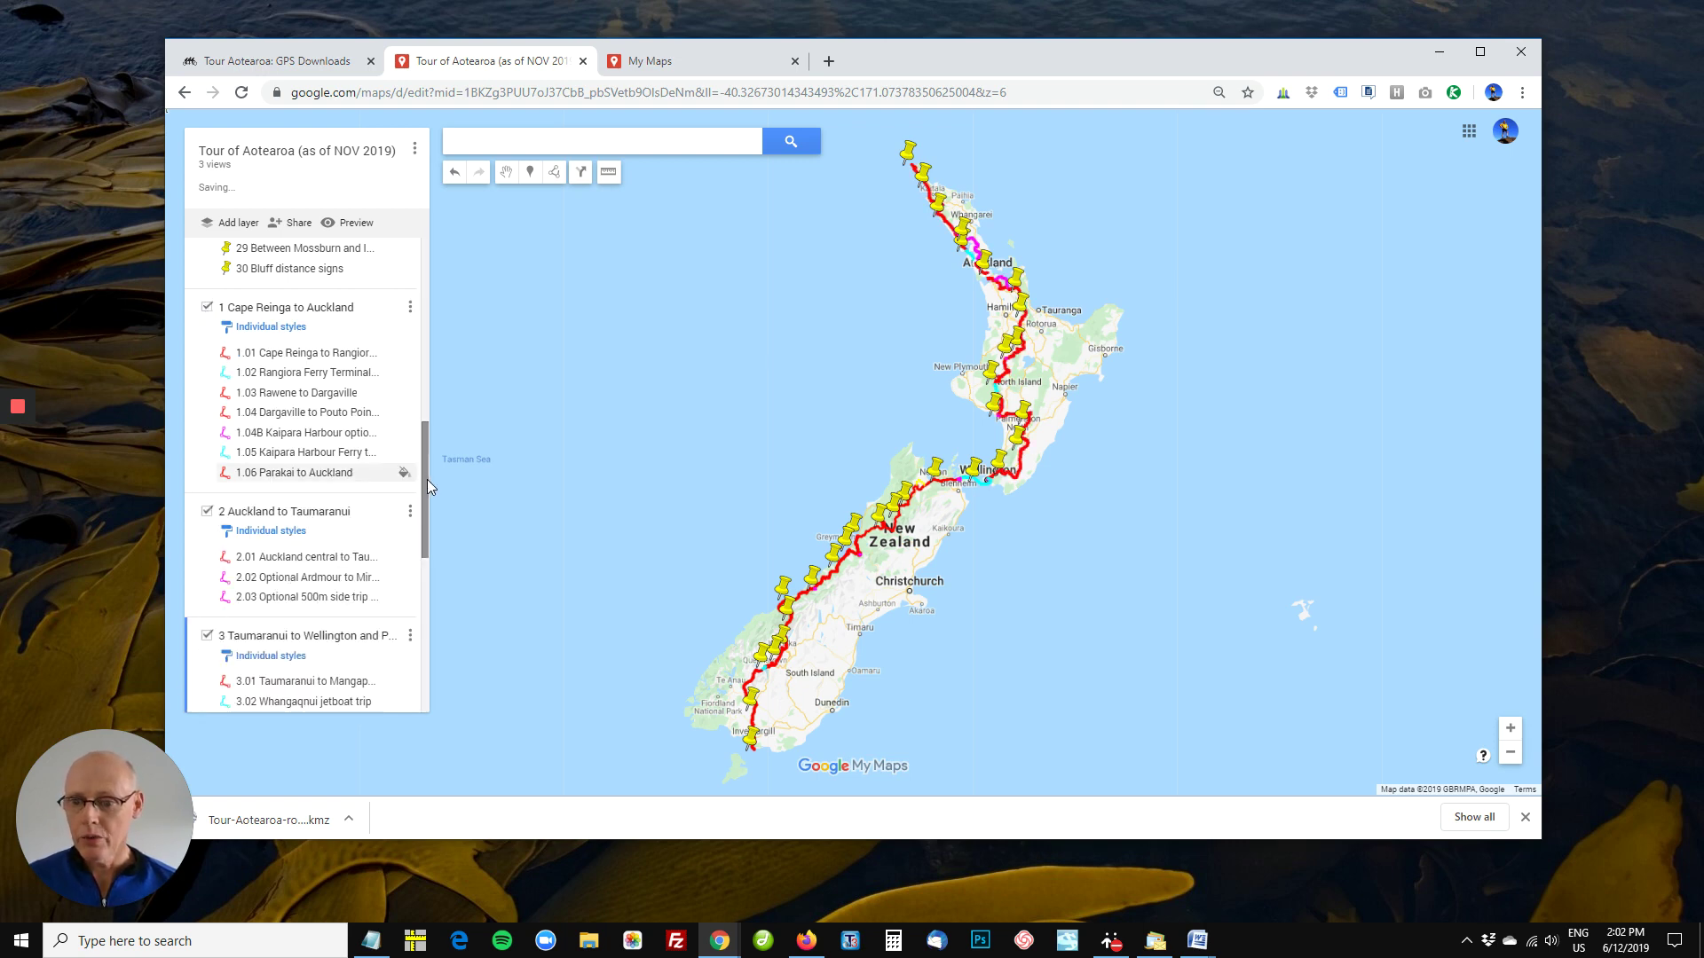
- Turn on the Accommodation layer to show its holiday park pin, then go to the My Maps list
{"action": "left_click_drag", "start_coordinate": [428, 479], "coordinate": [421, 701]}
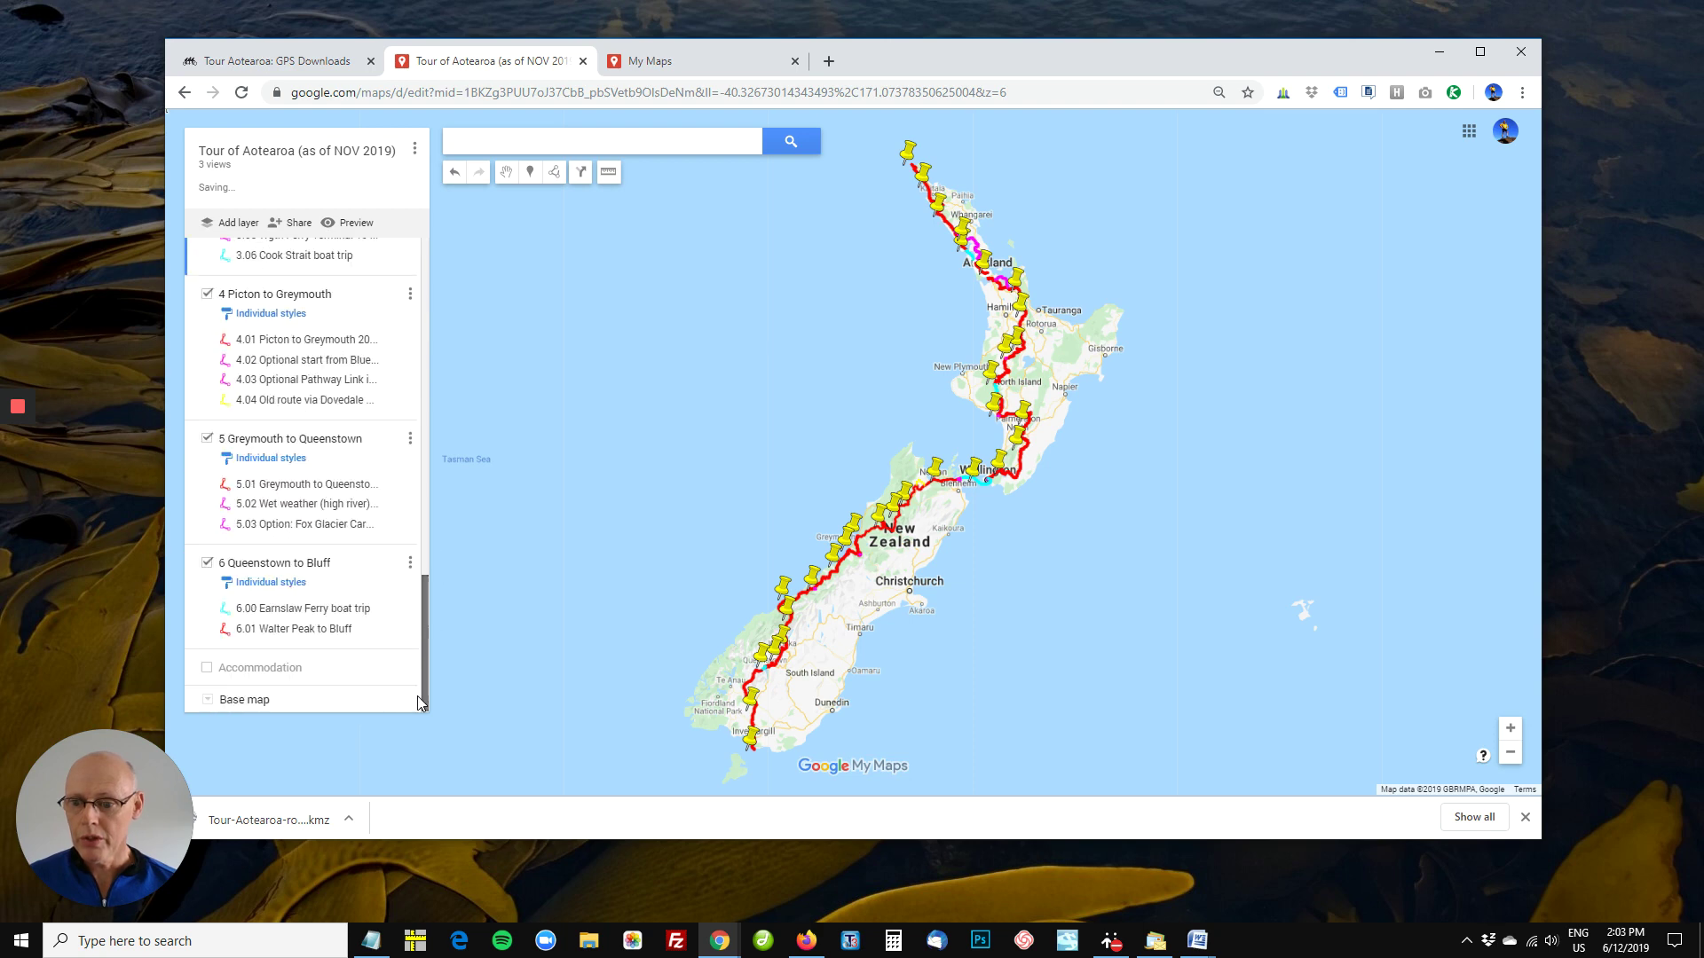
{"action": "left_click", "coordinate": [208, 673]}
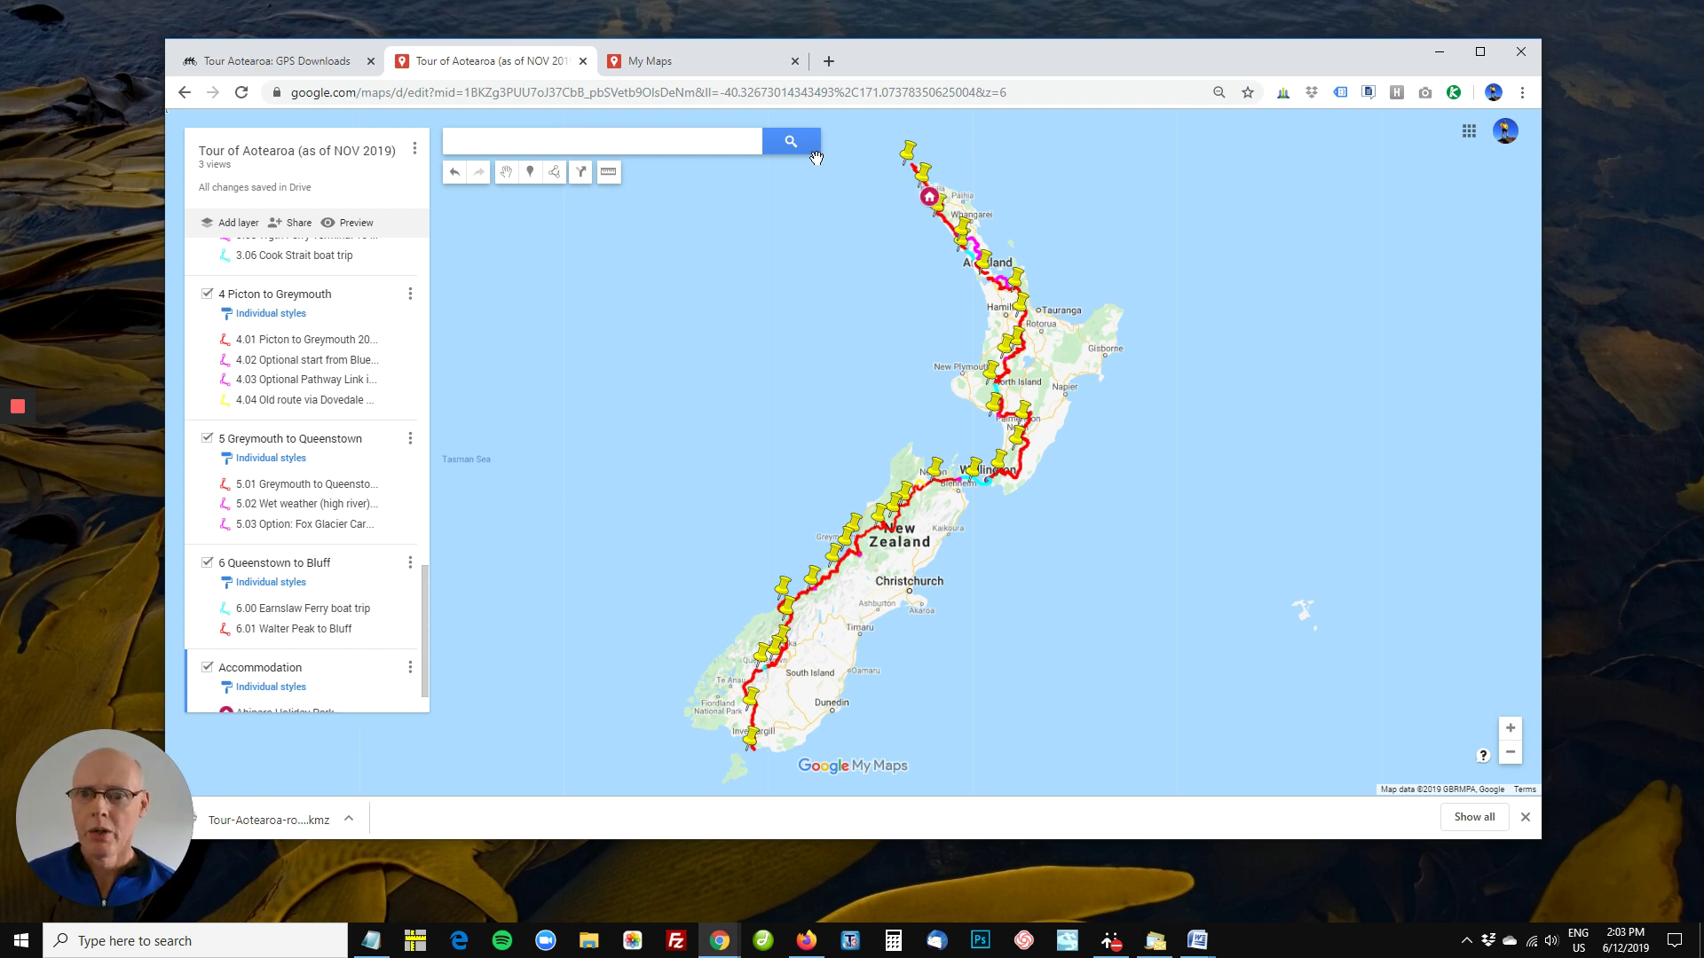
{"action": "left_click", "coordinate": [664, 62]}
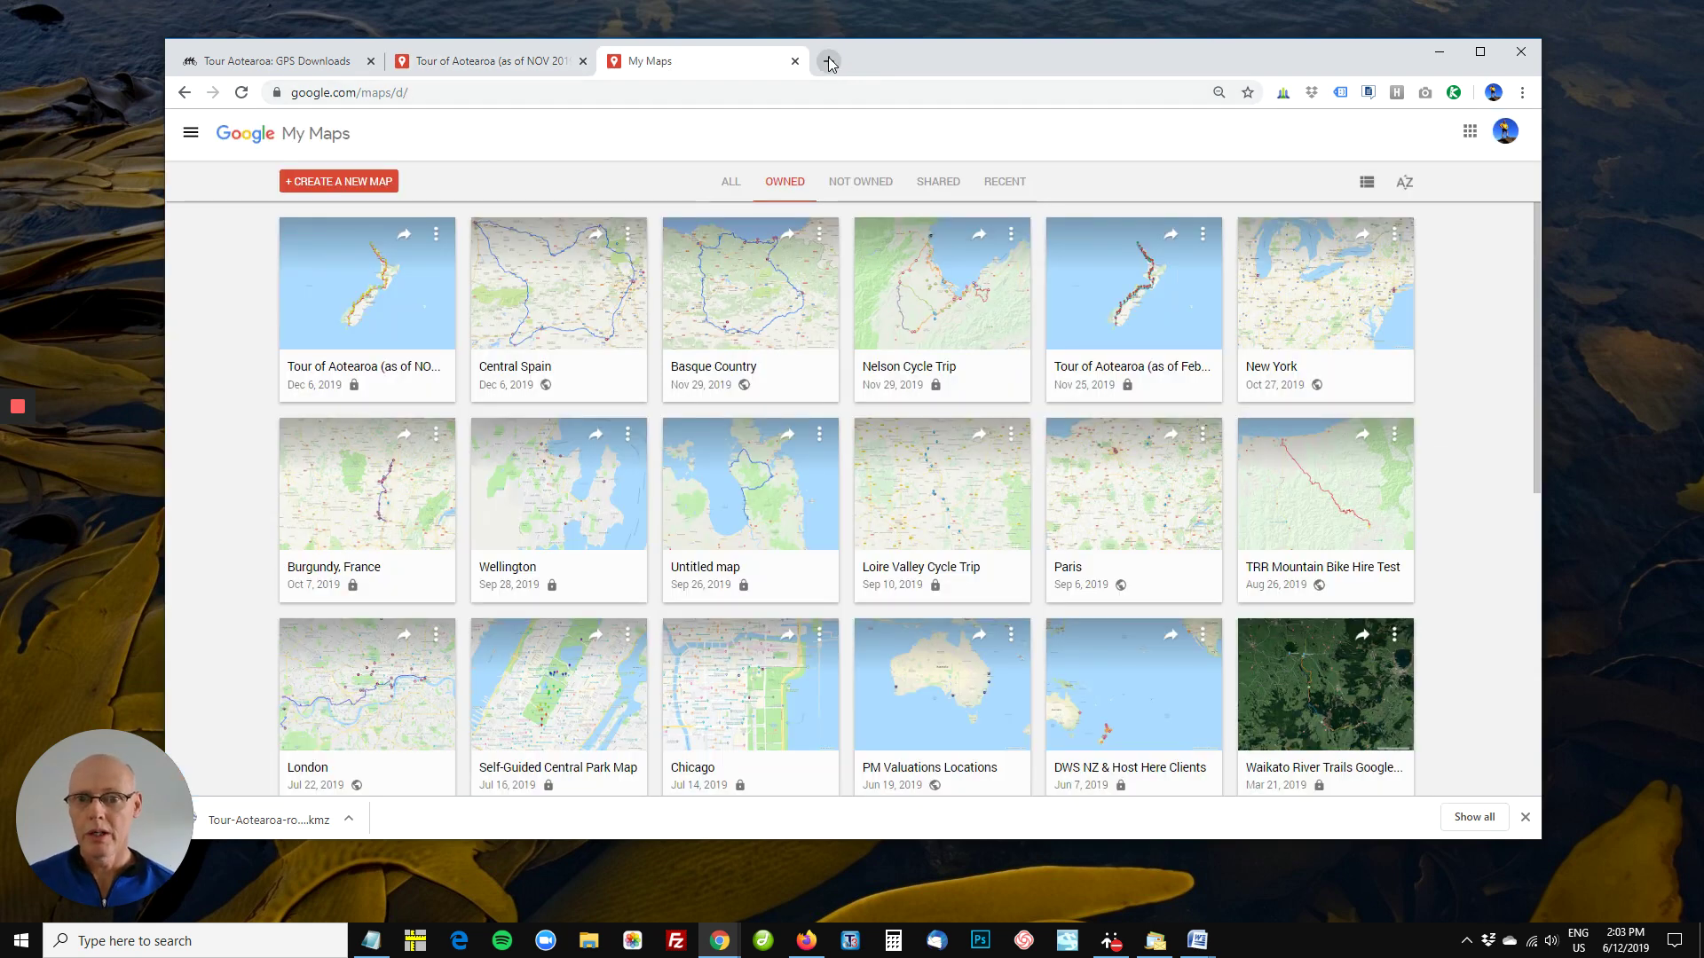
- Load mymaps.google.com in a new tab and create a new blank untitled map
{"action": "key", "text": "ctrl+t"}
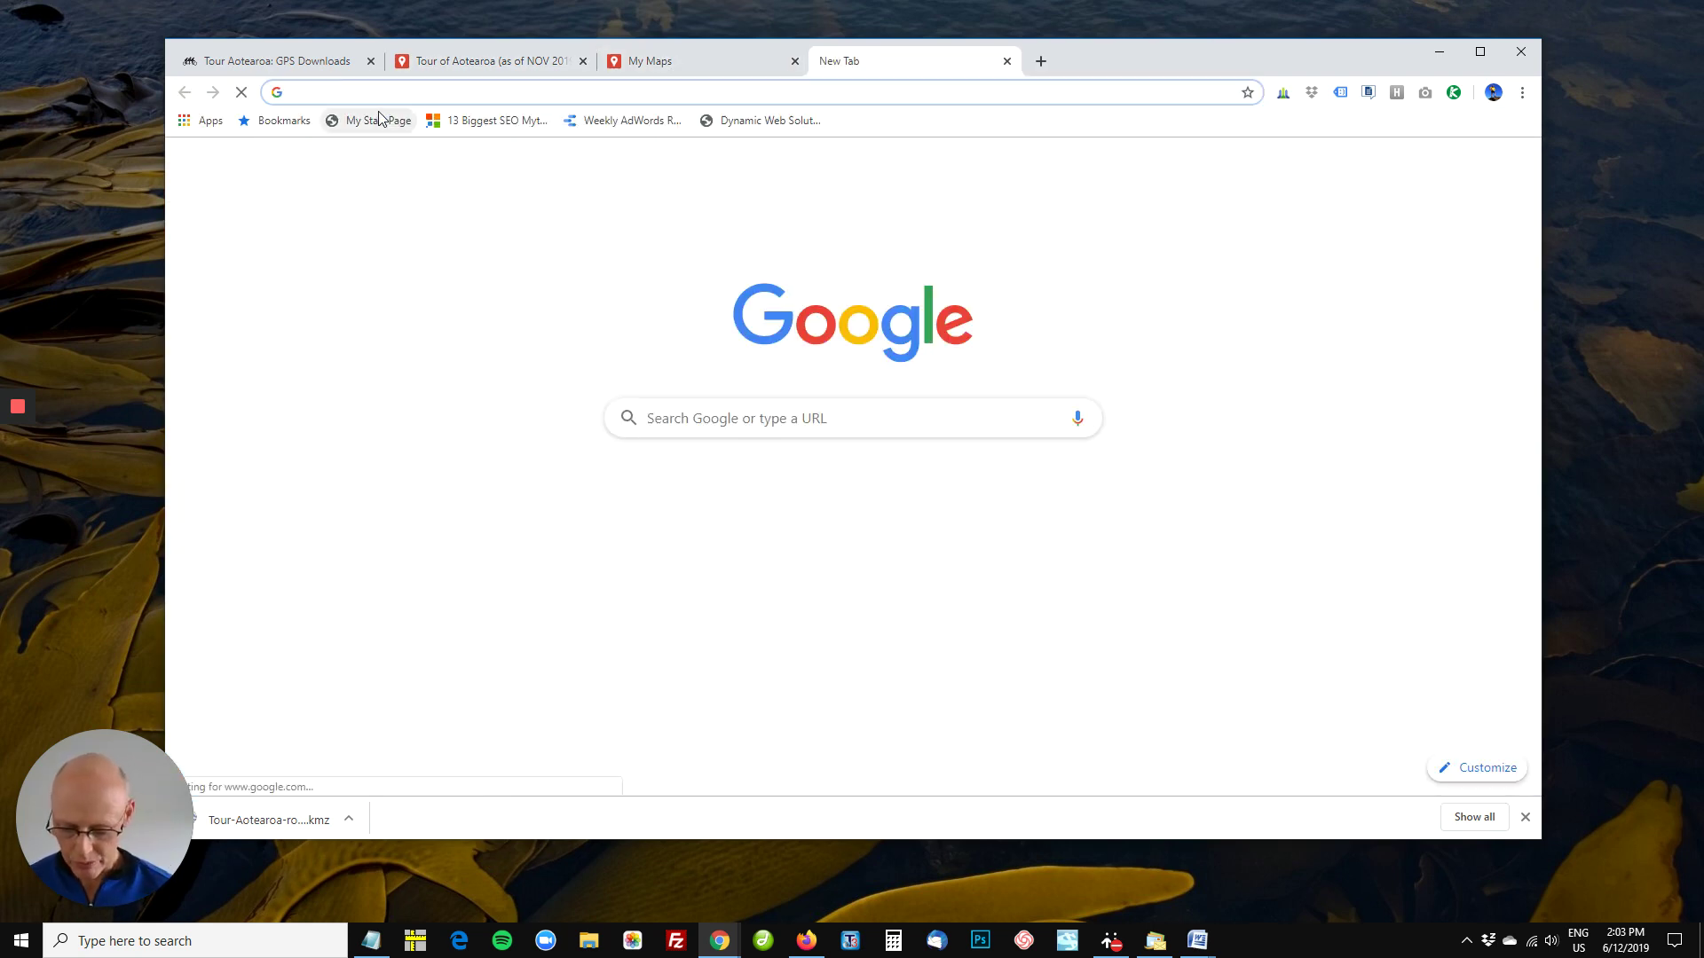
{"action": "type", "text": "mymaps.google.com"}
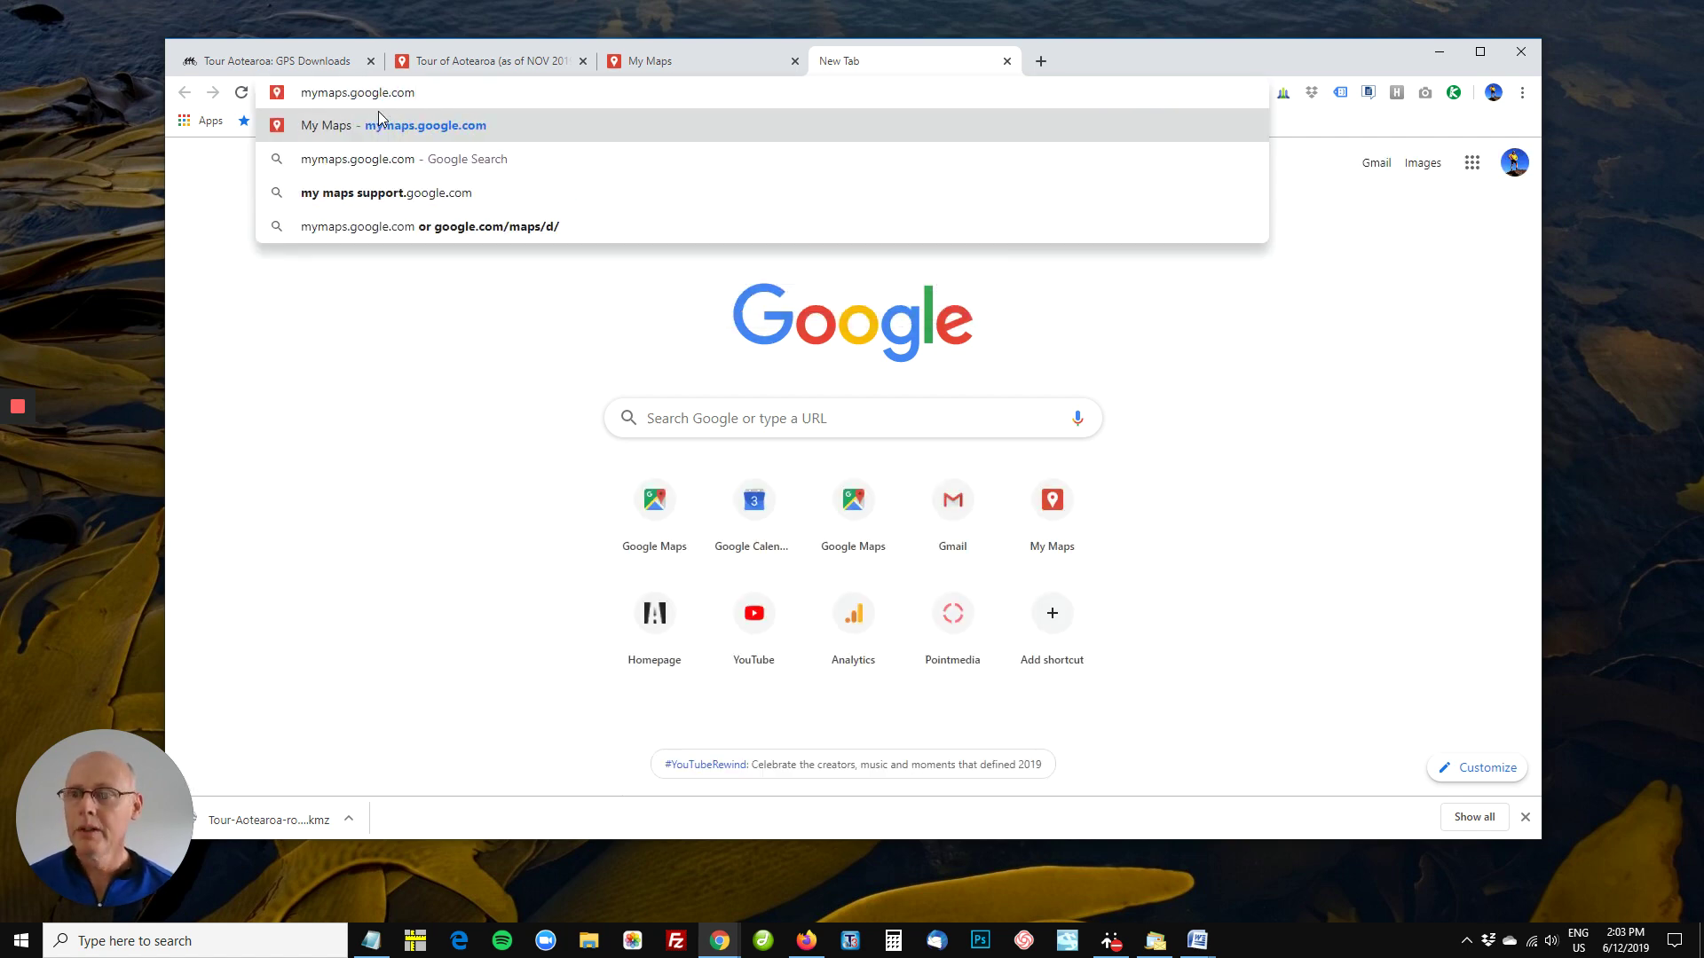
{"action": "key", "text": "Return"}
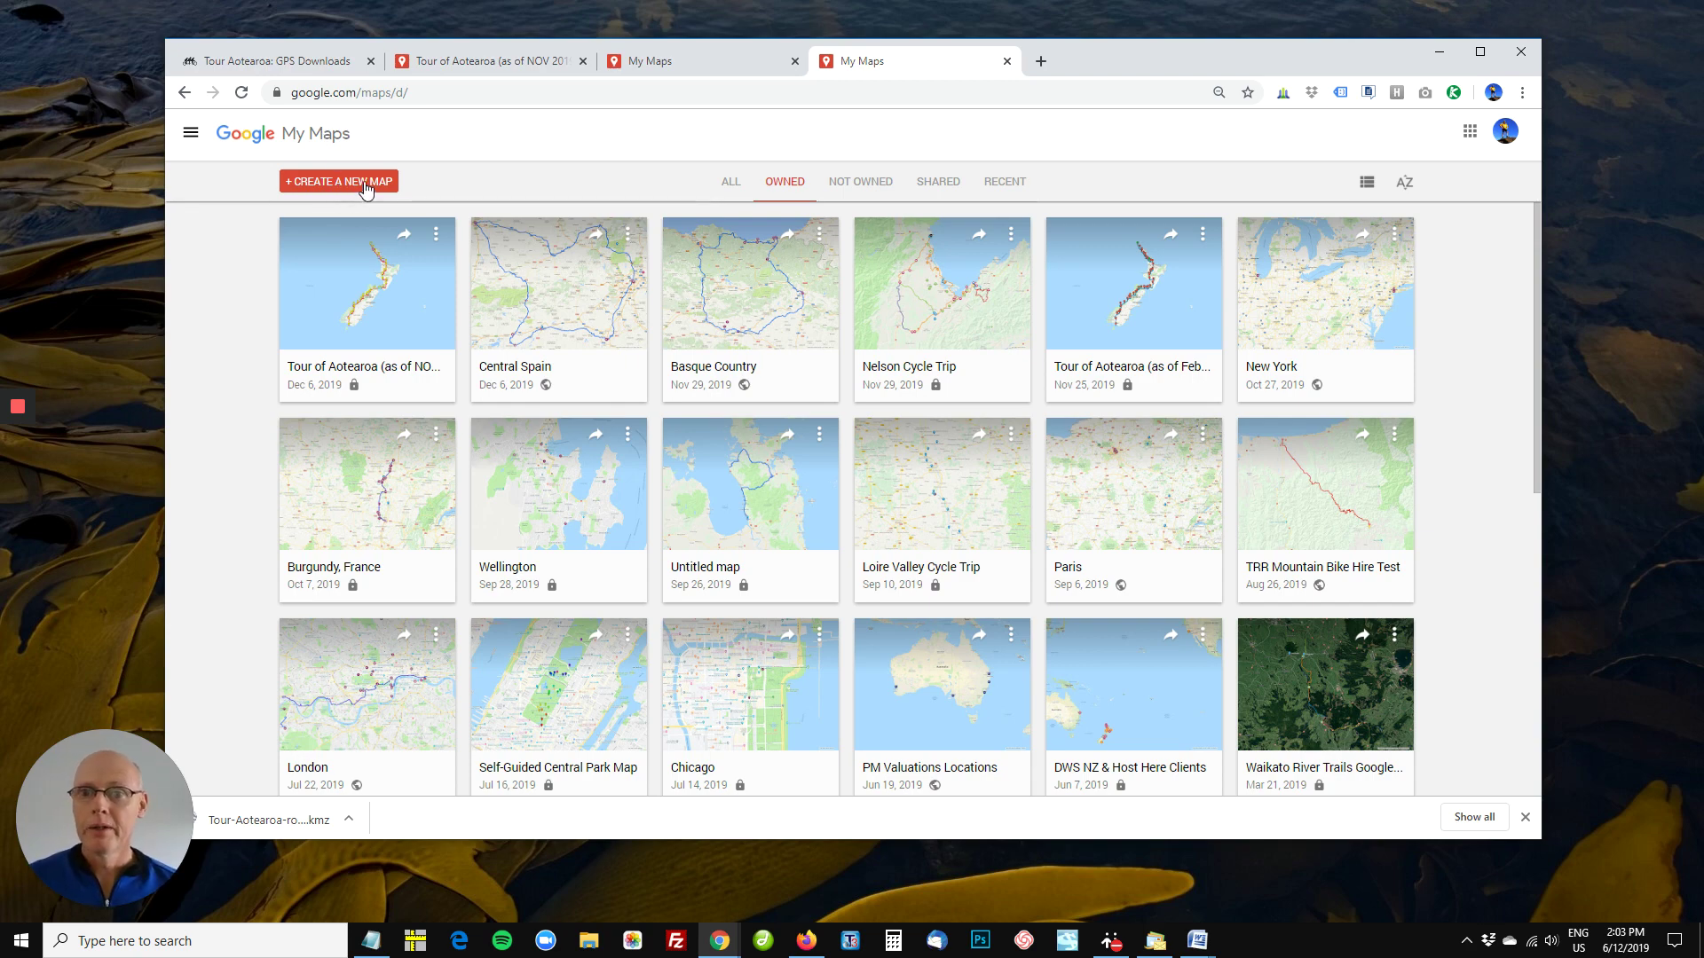
{"action": "left_click", "coordinate": [637, 70]}
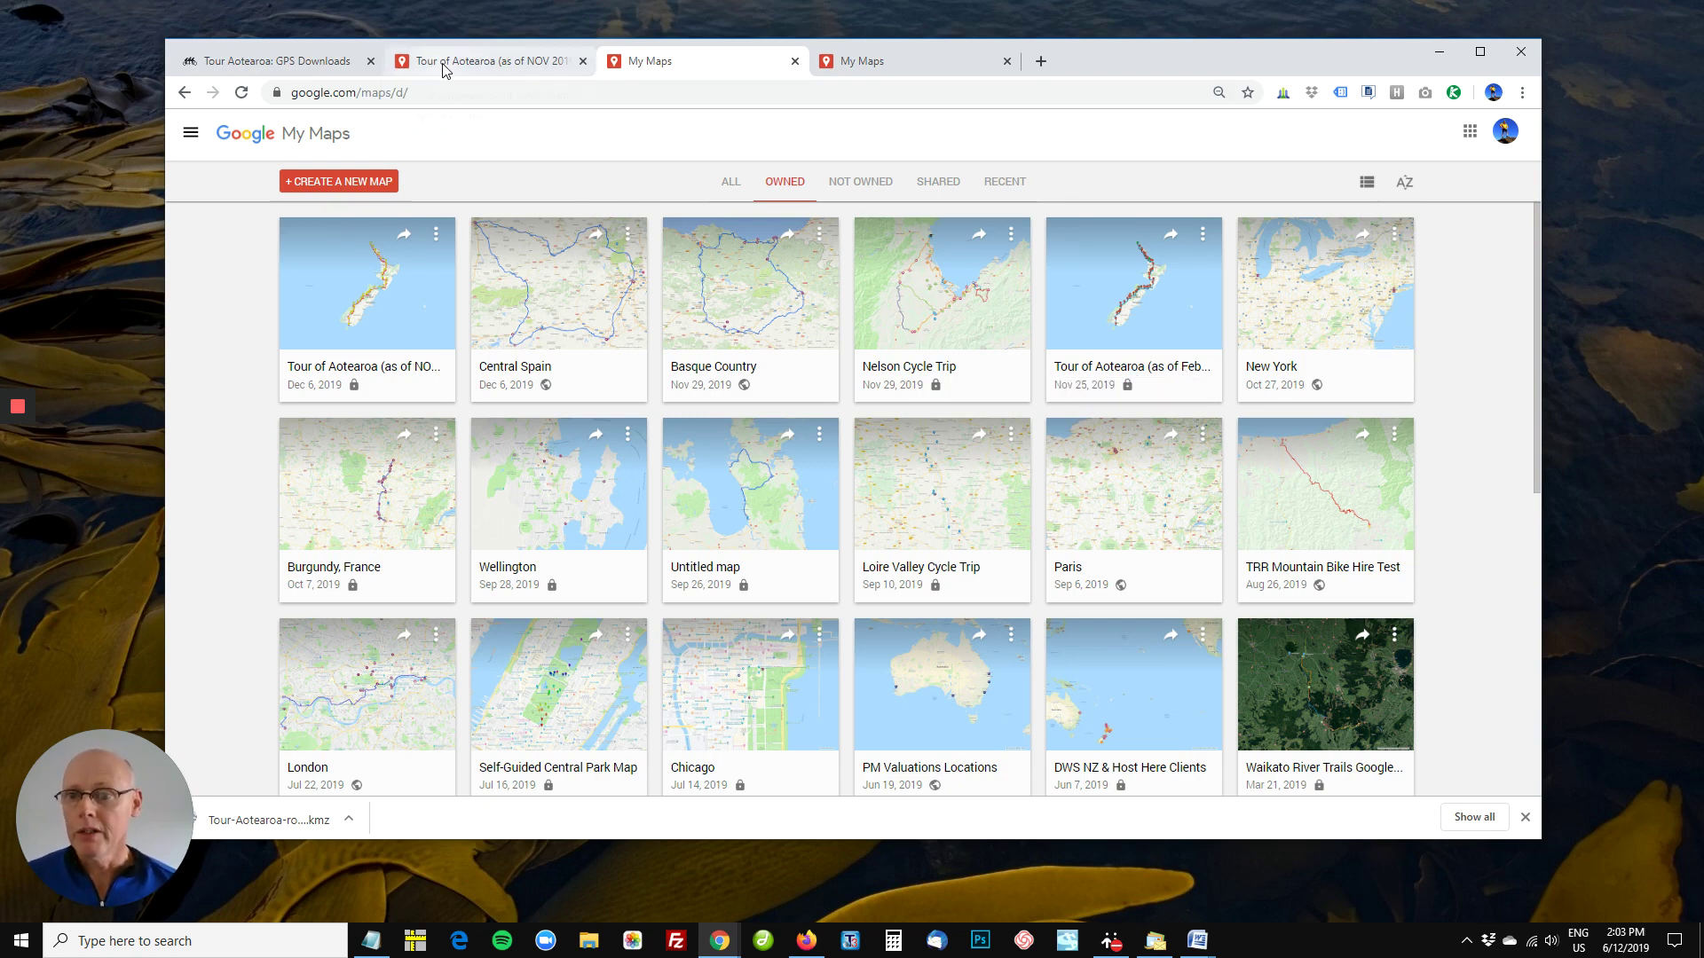
{"action": "left_click", "coordinate": [359, 193]}
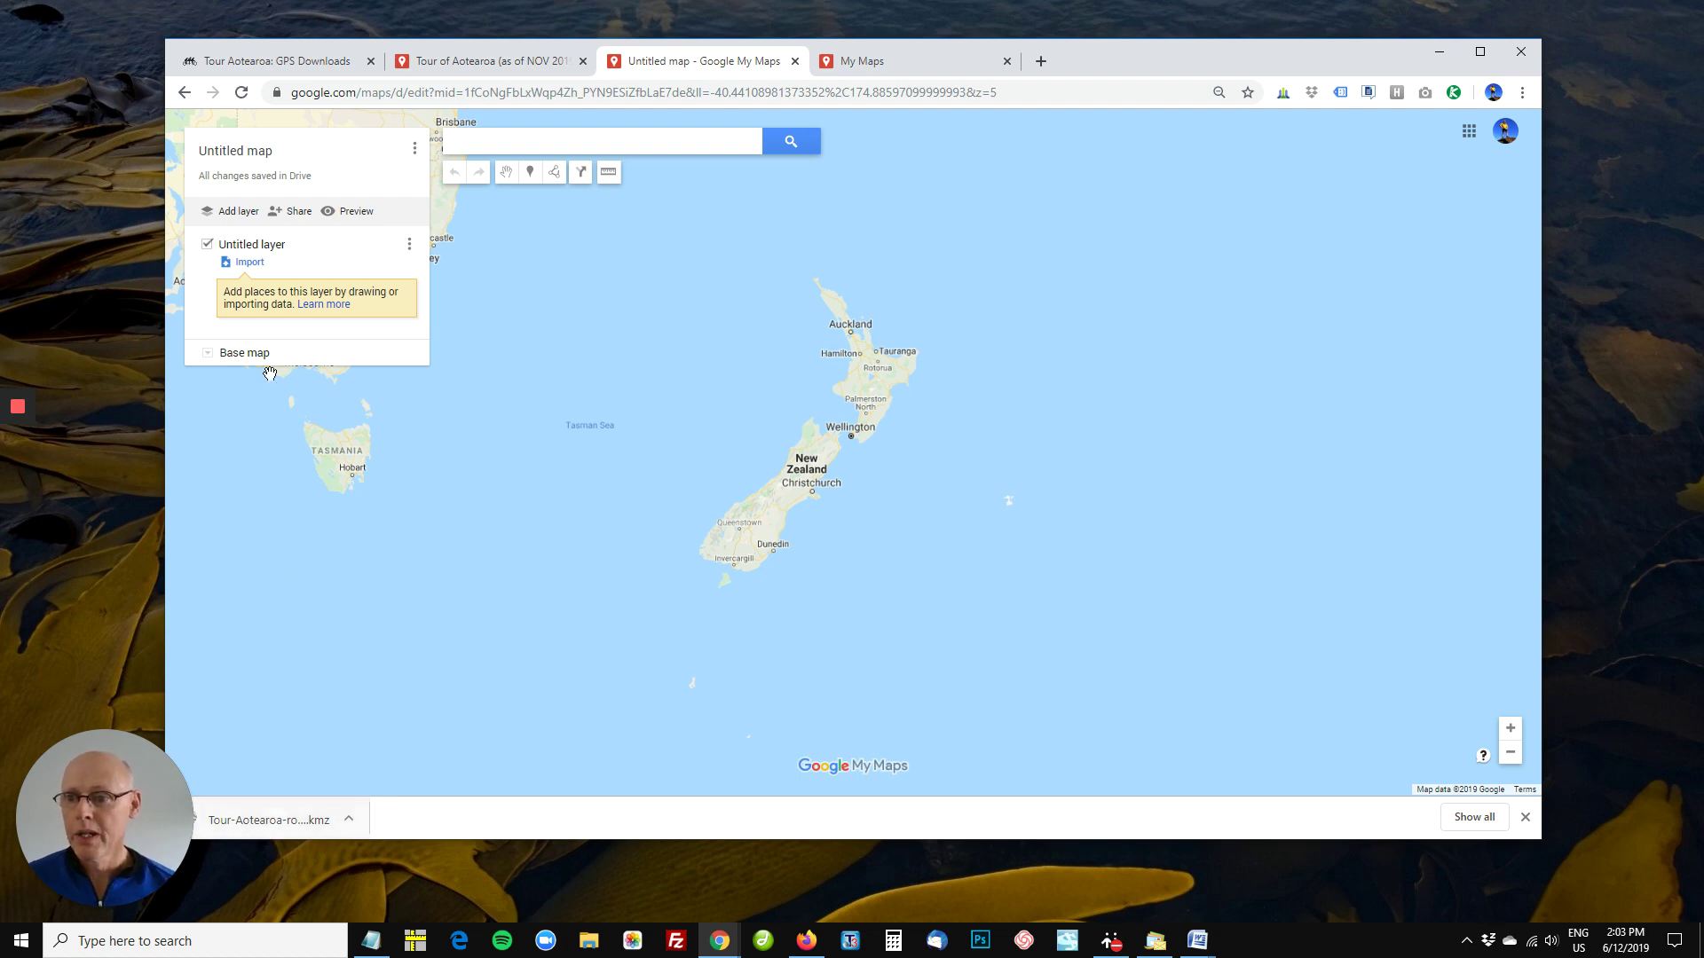
- Import the downloaded Tour-Aotearoa KMZ file from Downloads into the untitled layer
{"action": "left_click", "coordinate": [250, 264]}
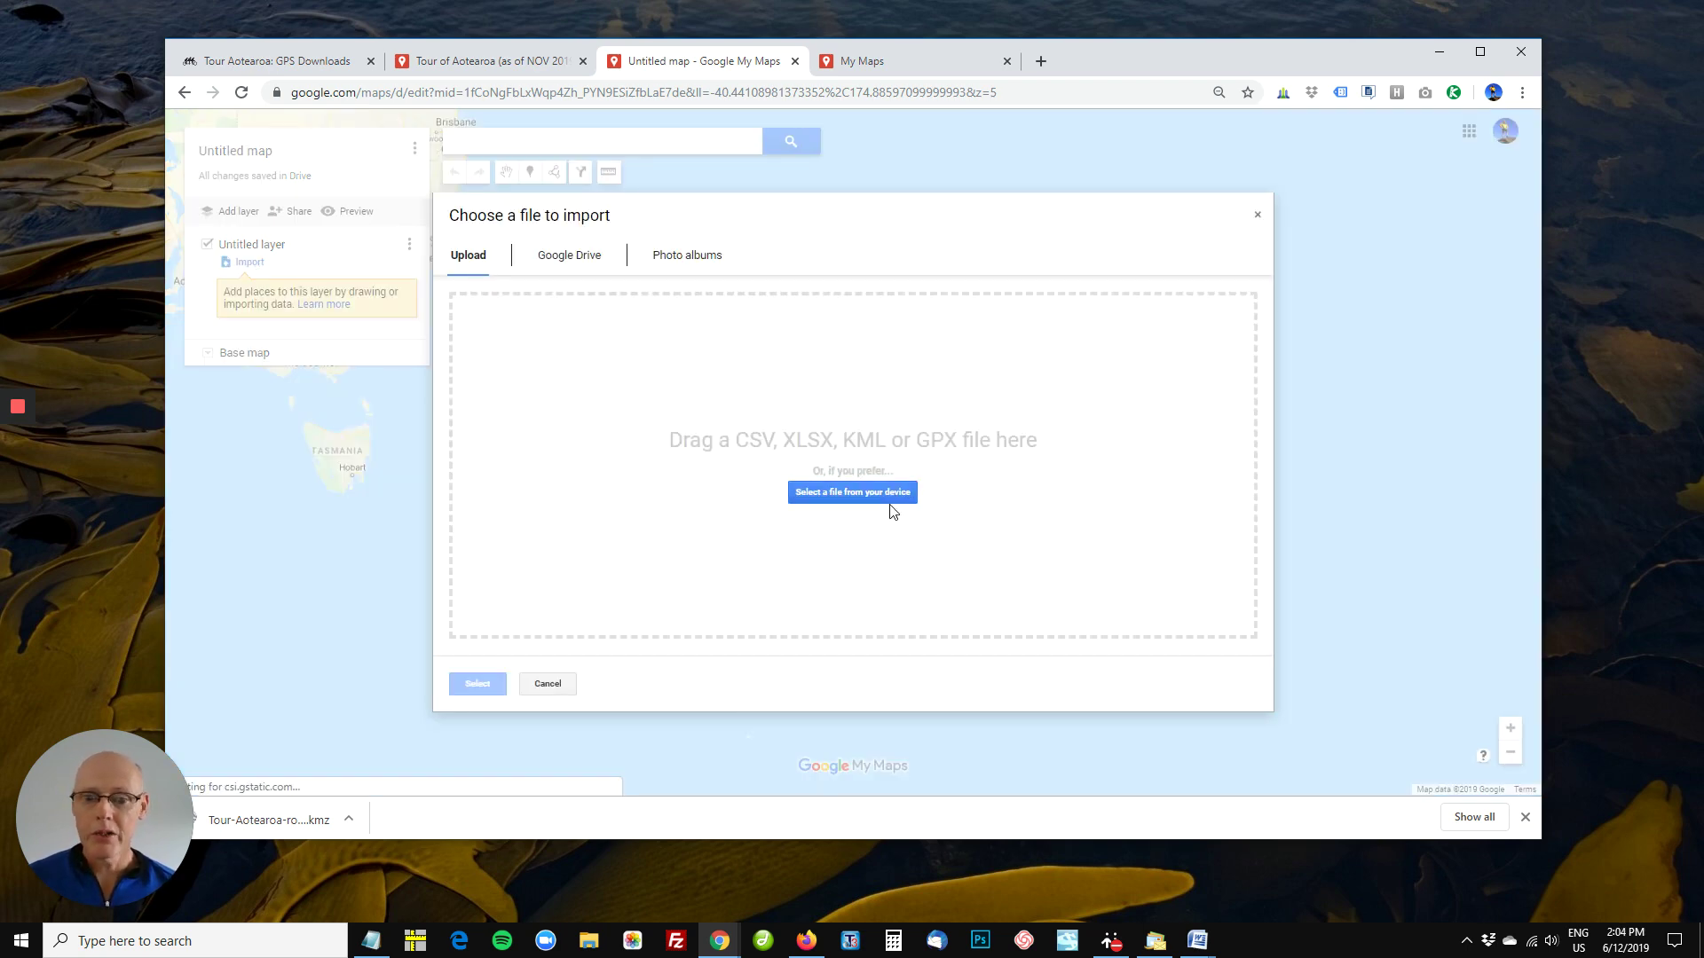
{"action": "left_click", "coordinate": [870, 495]}
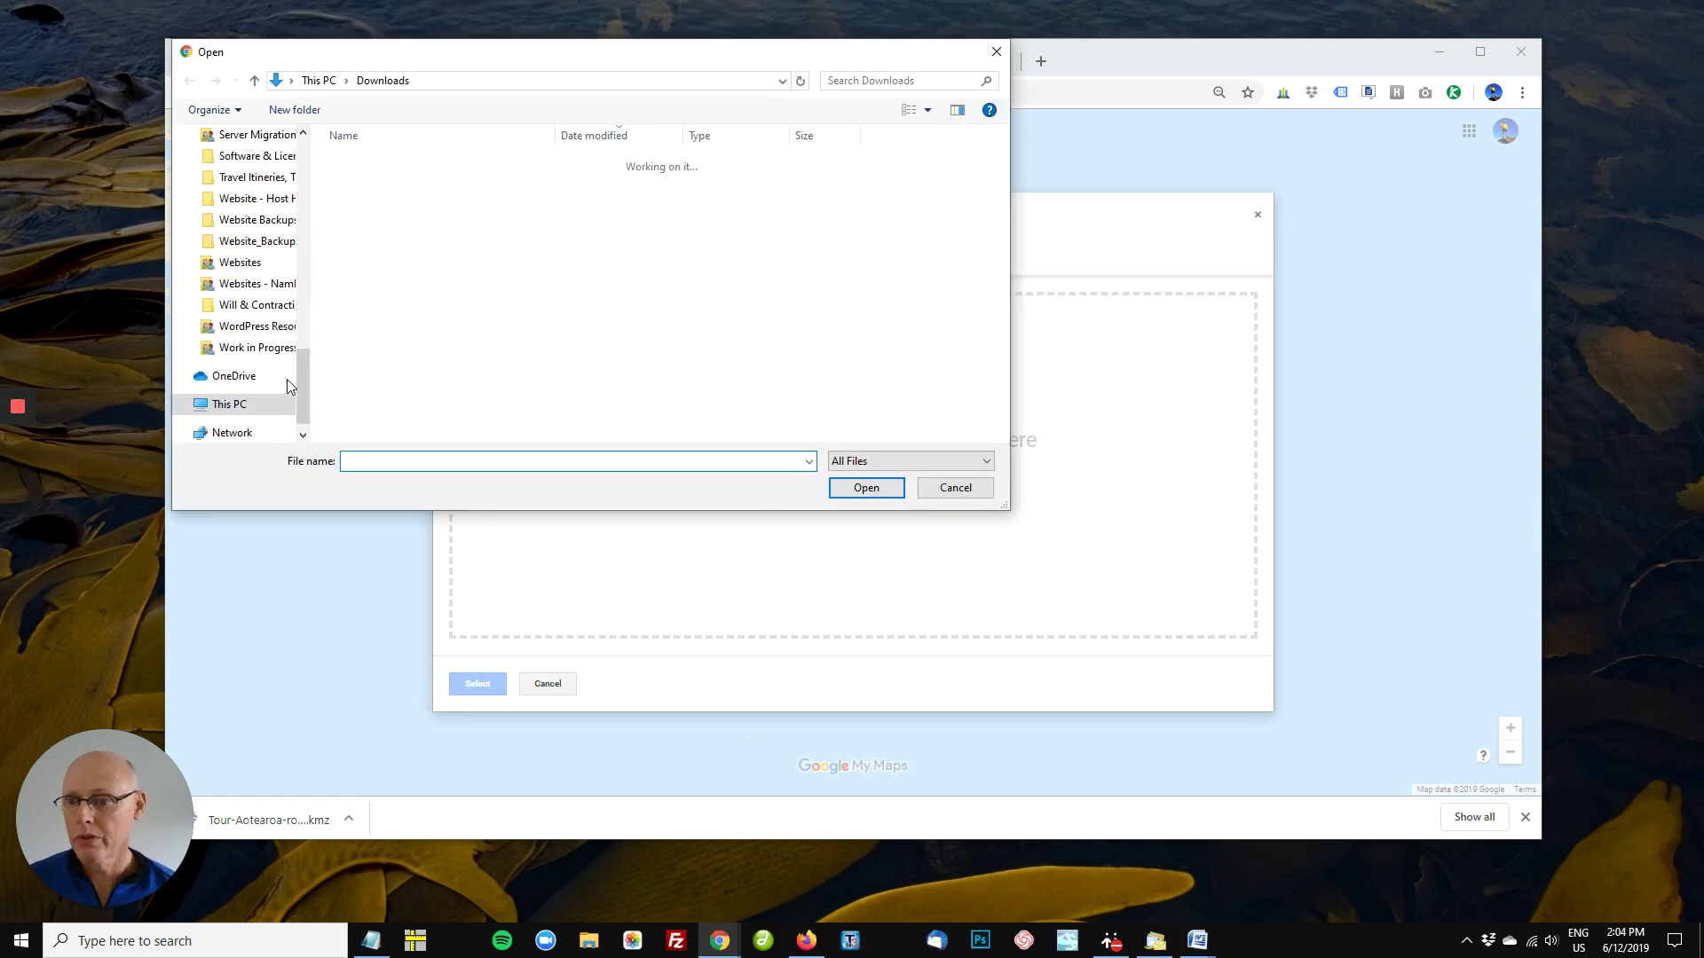
{"action": "scroll", "coordinate": [248, 284], "scroll_direction": "up", "scroll_amount": 10}
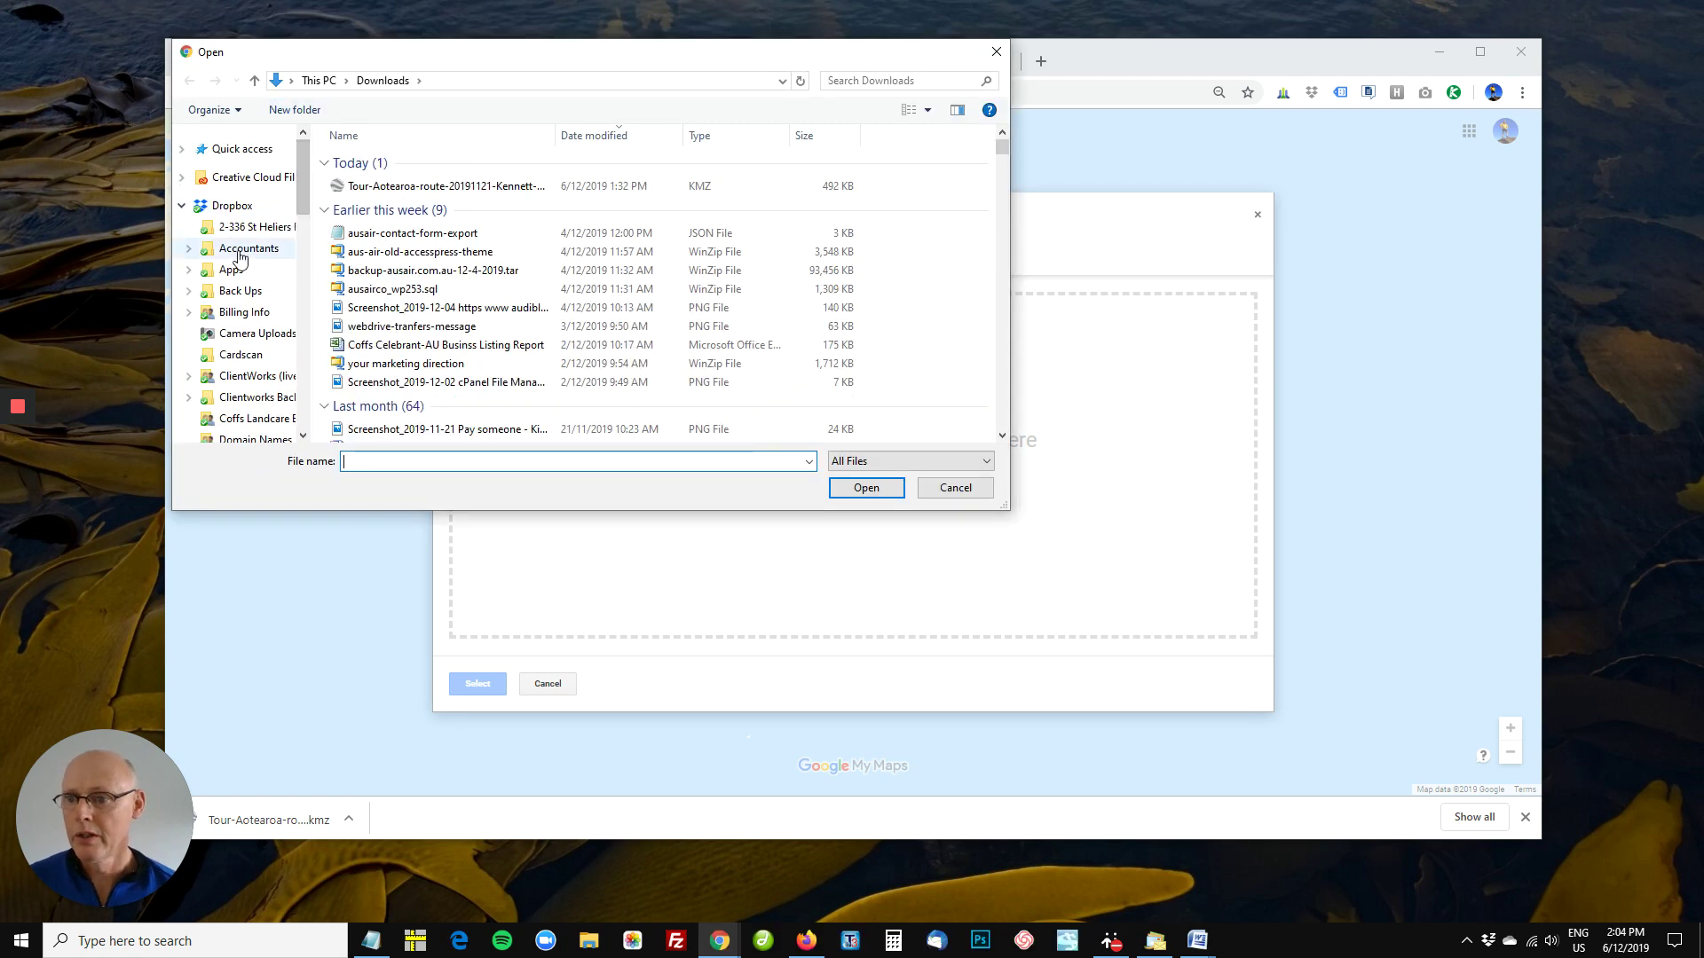
{"action": "left_click", "coordinate": [444, 185]}
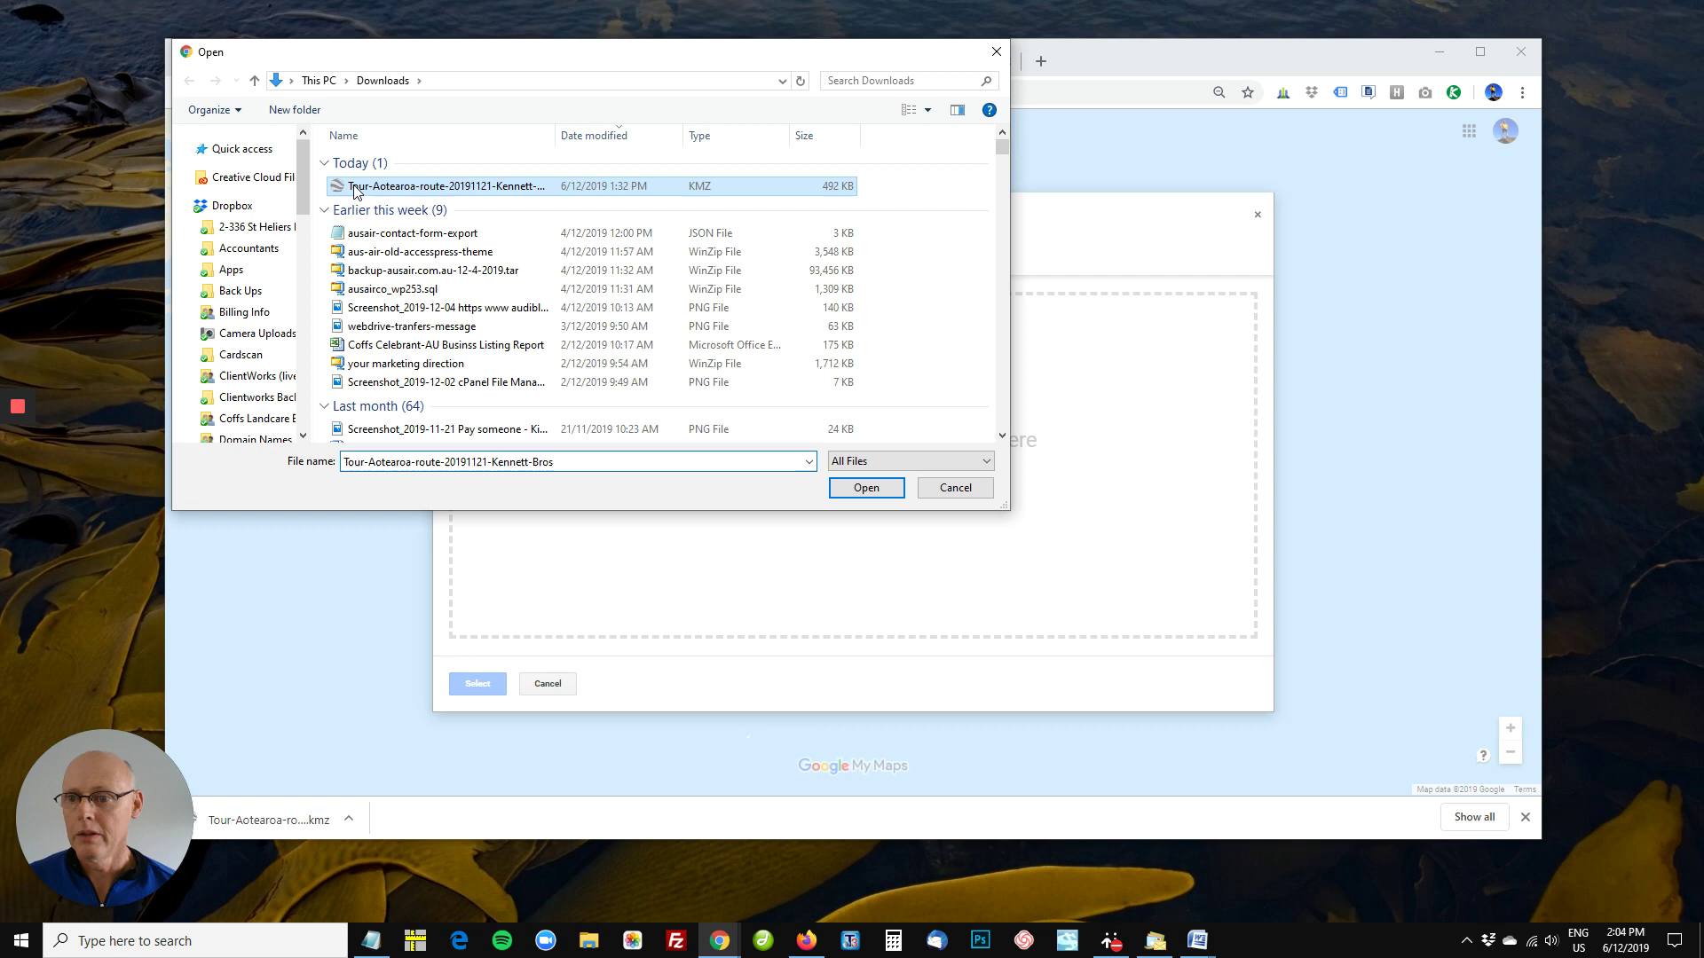
{"action": "left_click", "coordinate": [867, 488]}
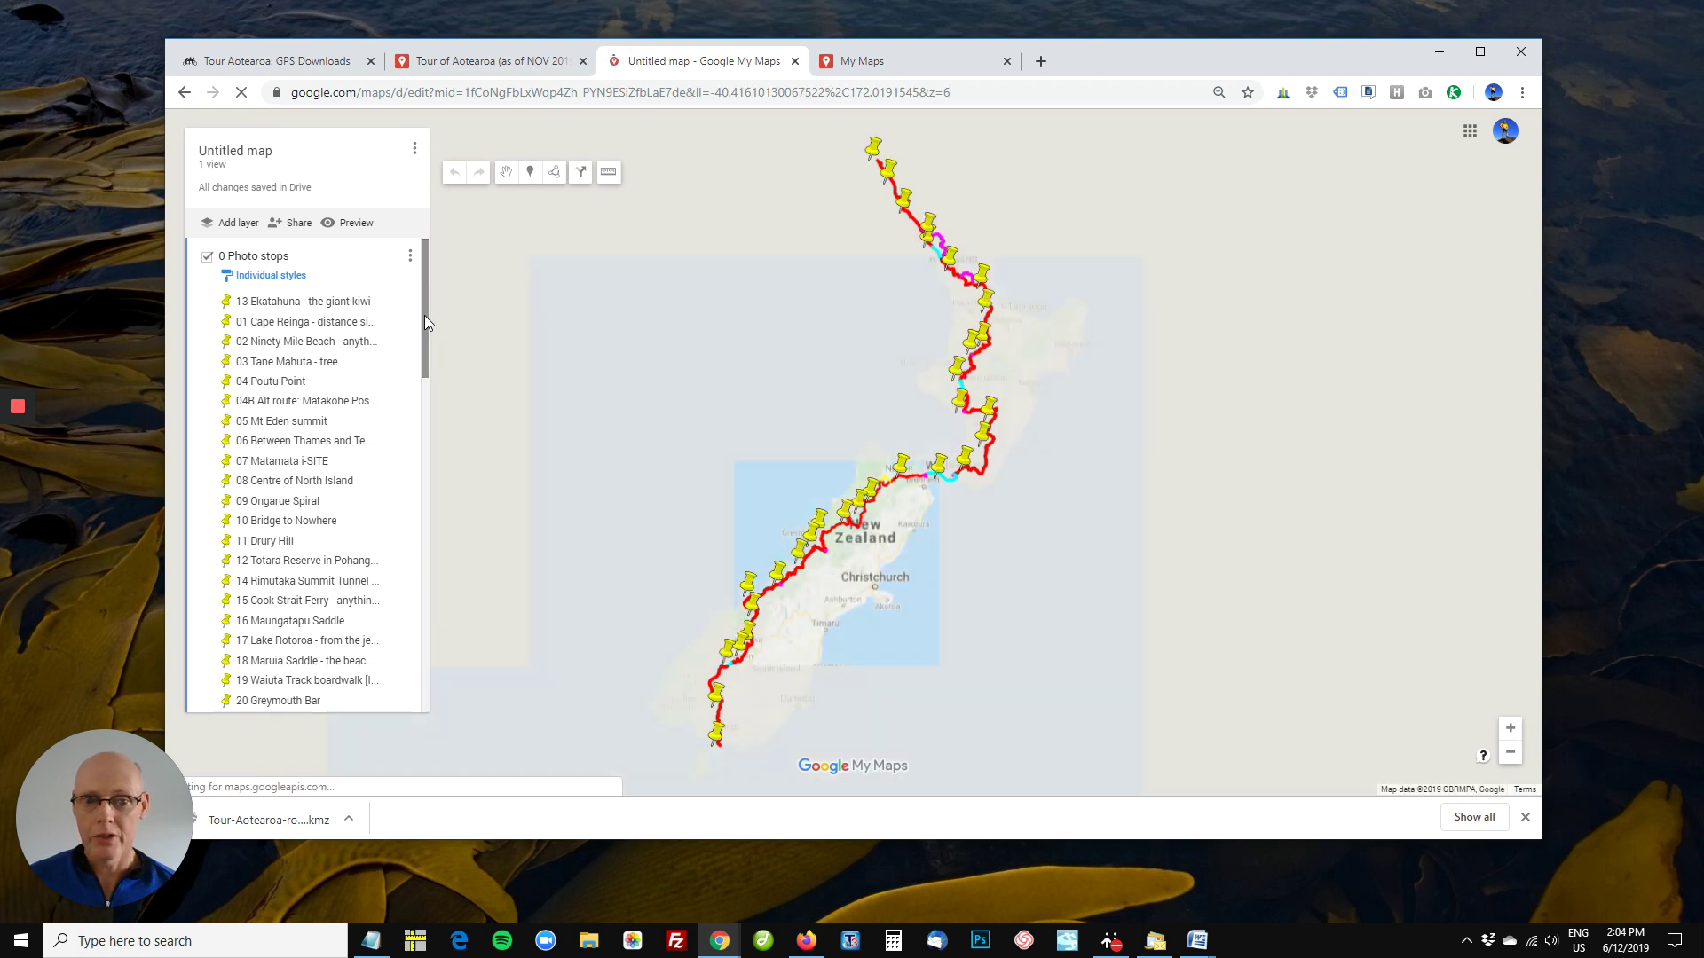
{"action": "scroll", "coordinate": [423, 328], "scroll_direction": "down", "scroll_amount": 1}
{"action": "left_click_drag", "start_coordinate": [418, 350], "coordinate": [400, 701]}
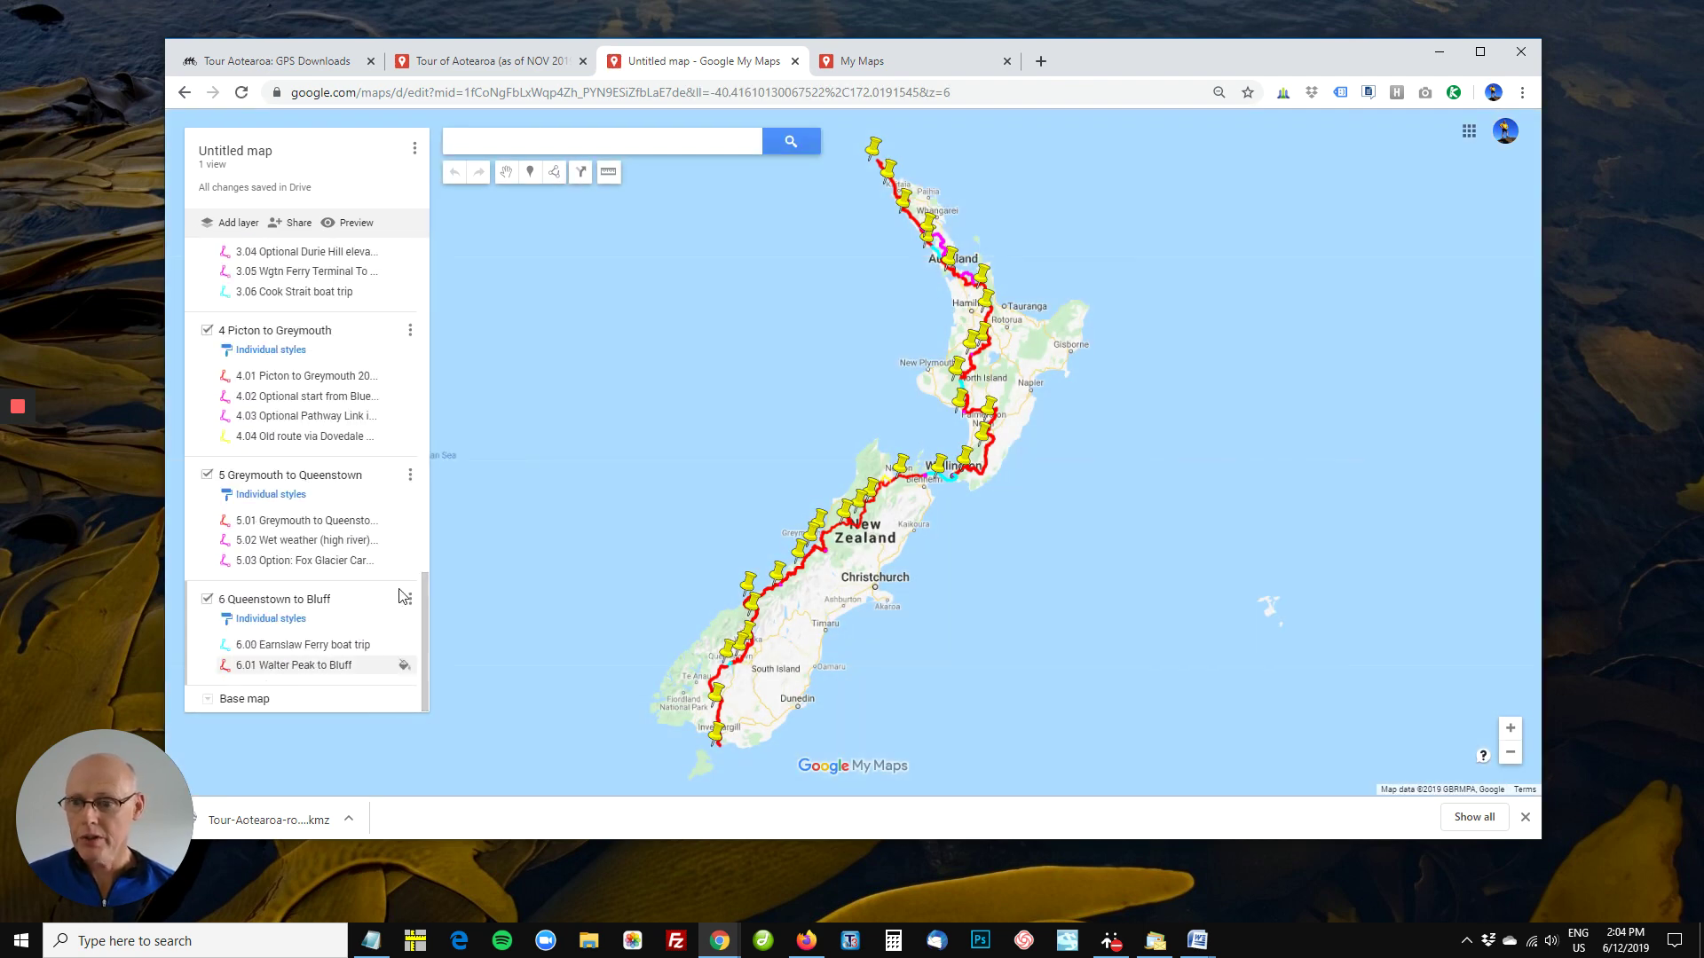
{"action": "left_click_drag", "start_coordinate": [424, 603], "coordinate": [443, 178]}
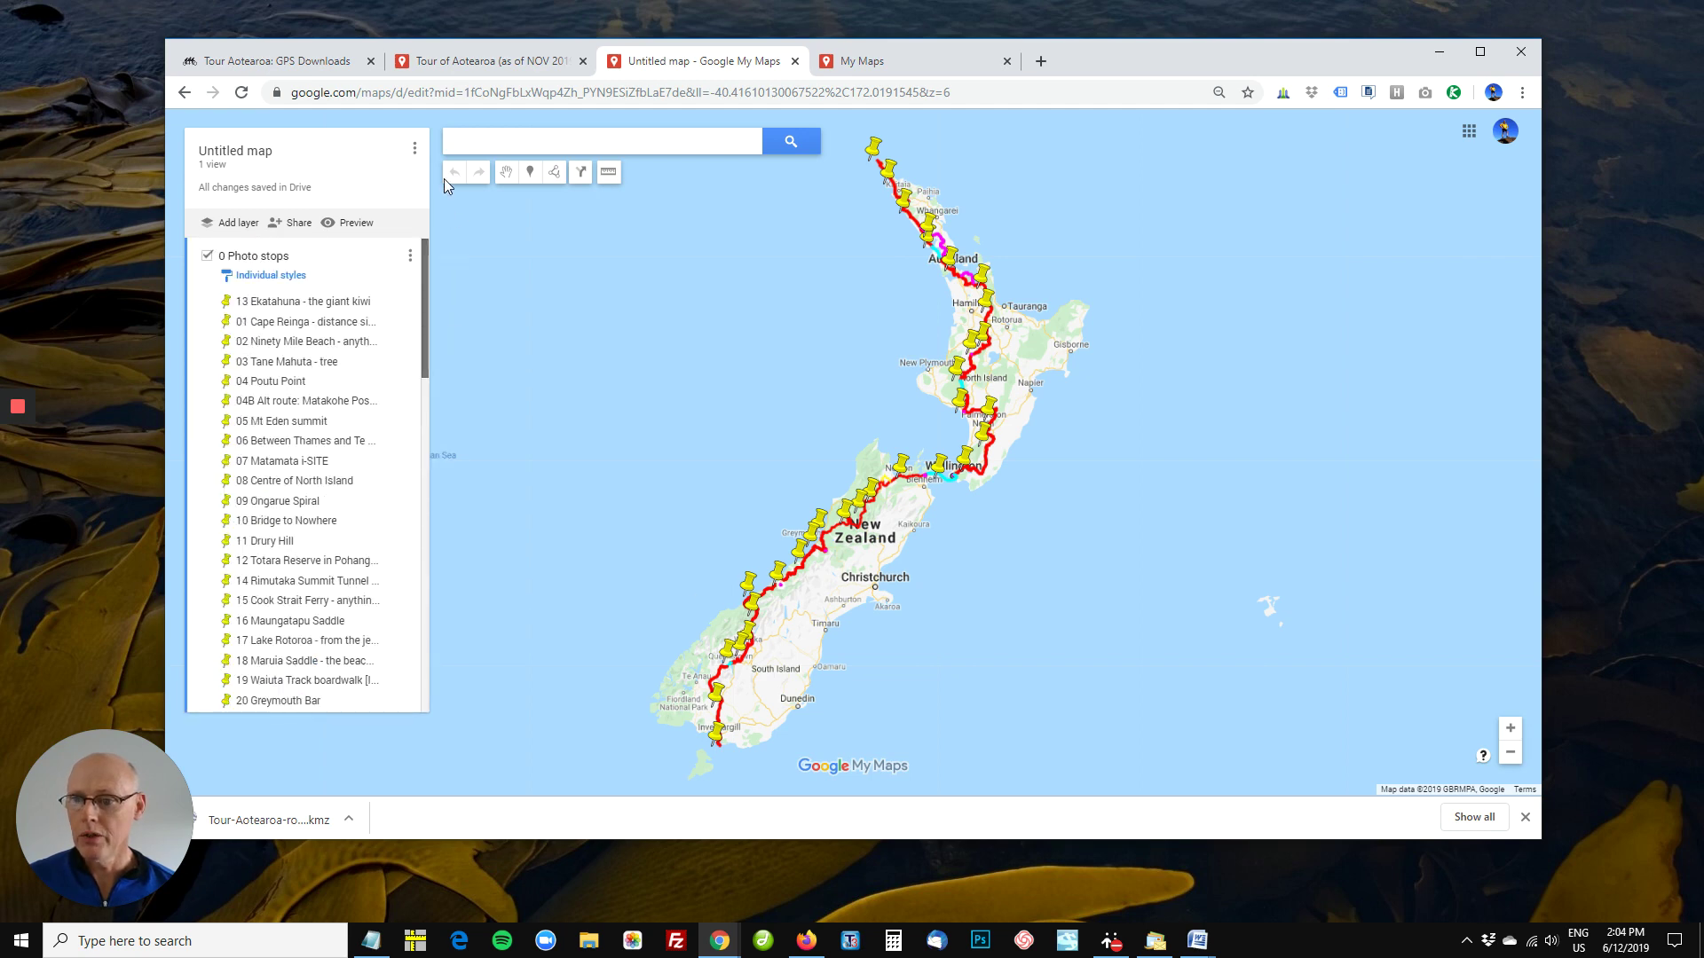
{"action": "left_click", "coordinate": [235, 228]}
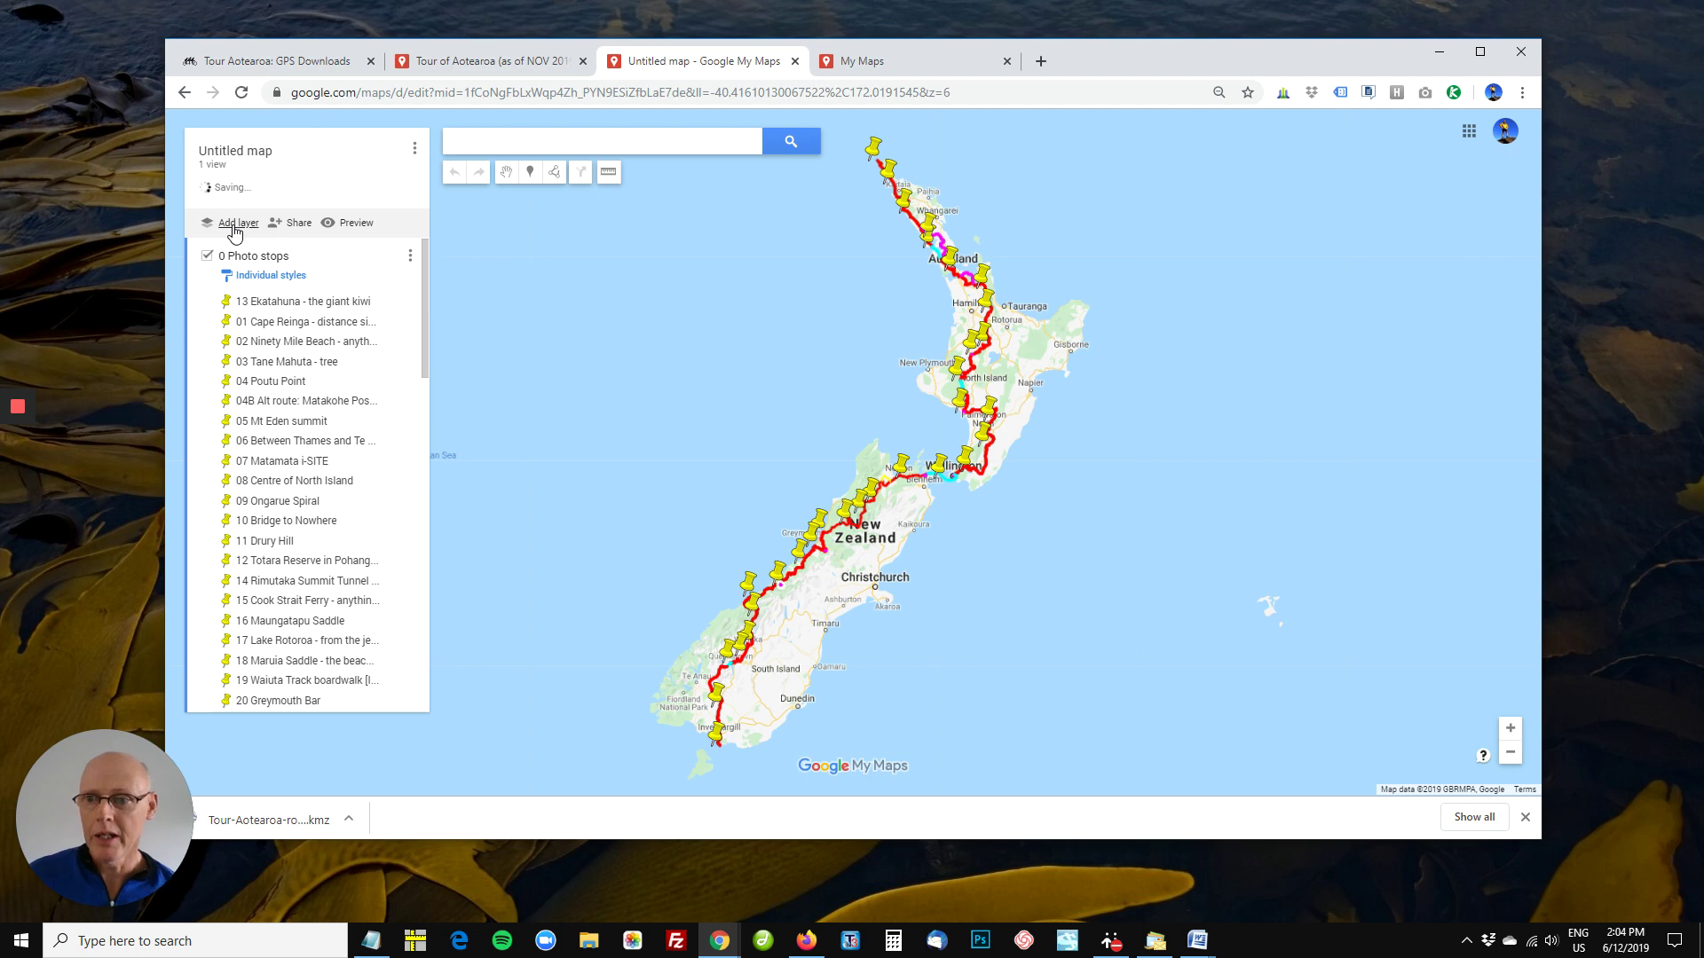
- Rename the new Untitled layer to 'Accommodation' and confirm the name
{"action": "left_click", "coordinate": [234, 593]}
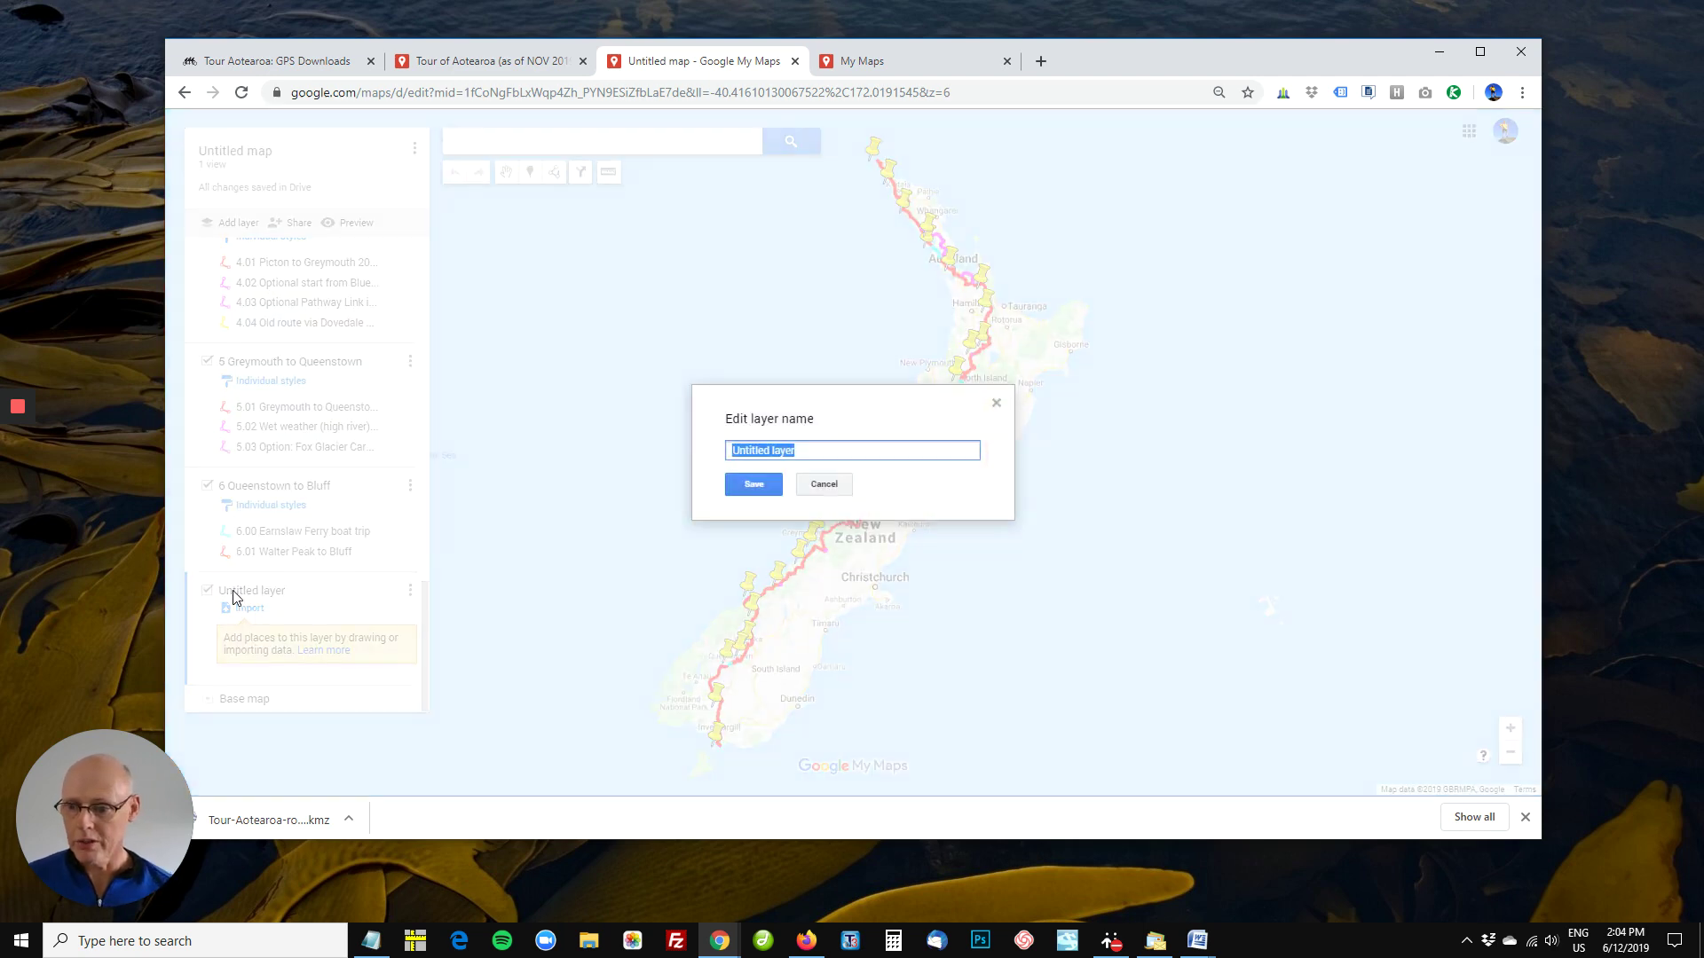
{"action": "type", "text": "Acc"}
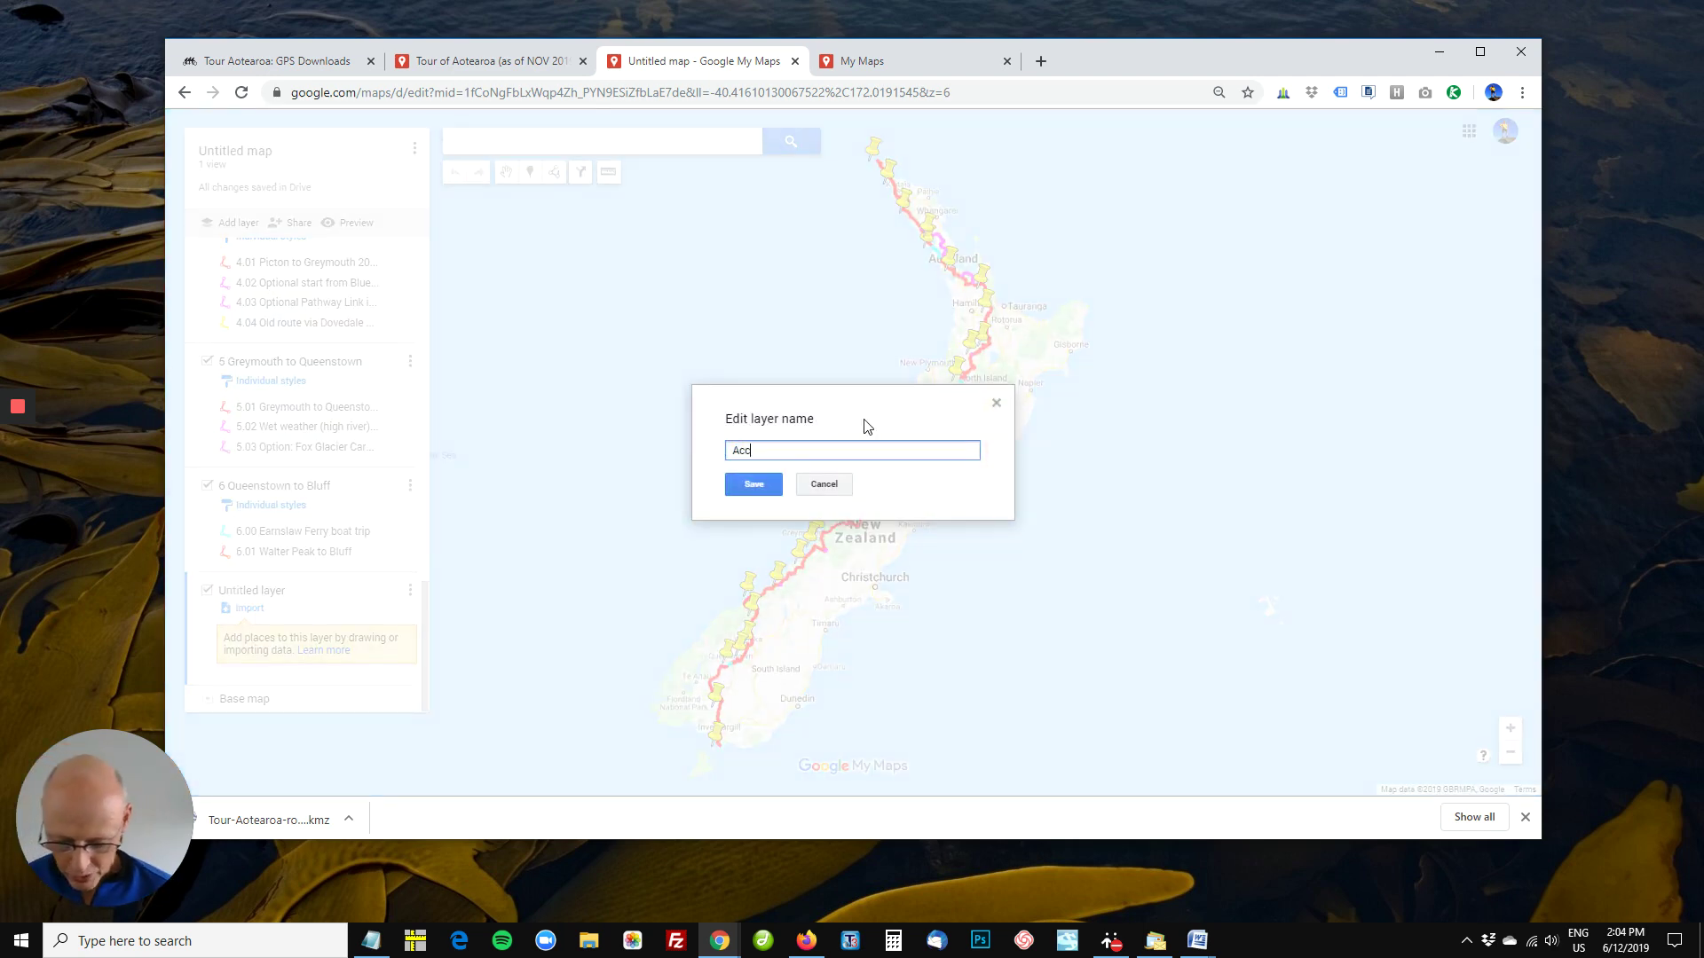
{"action": "type", "text": "ommodatio"}
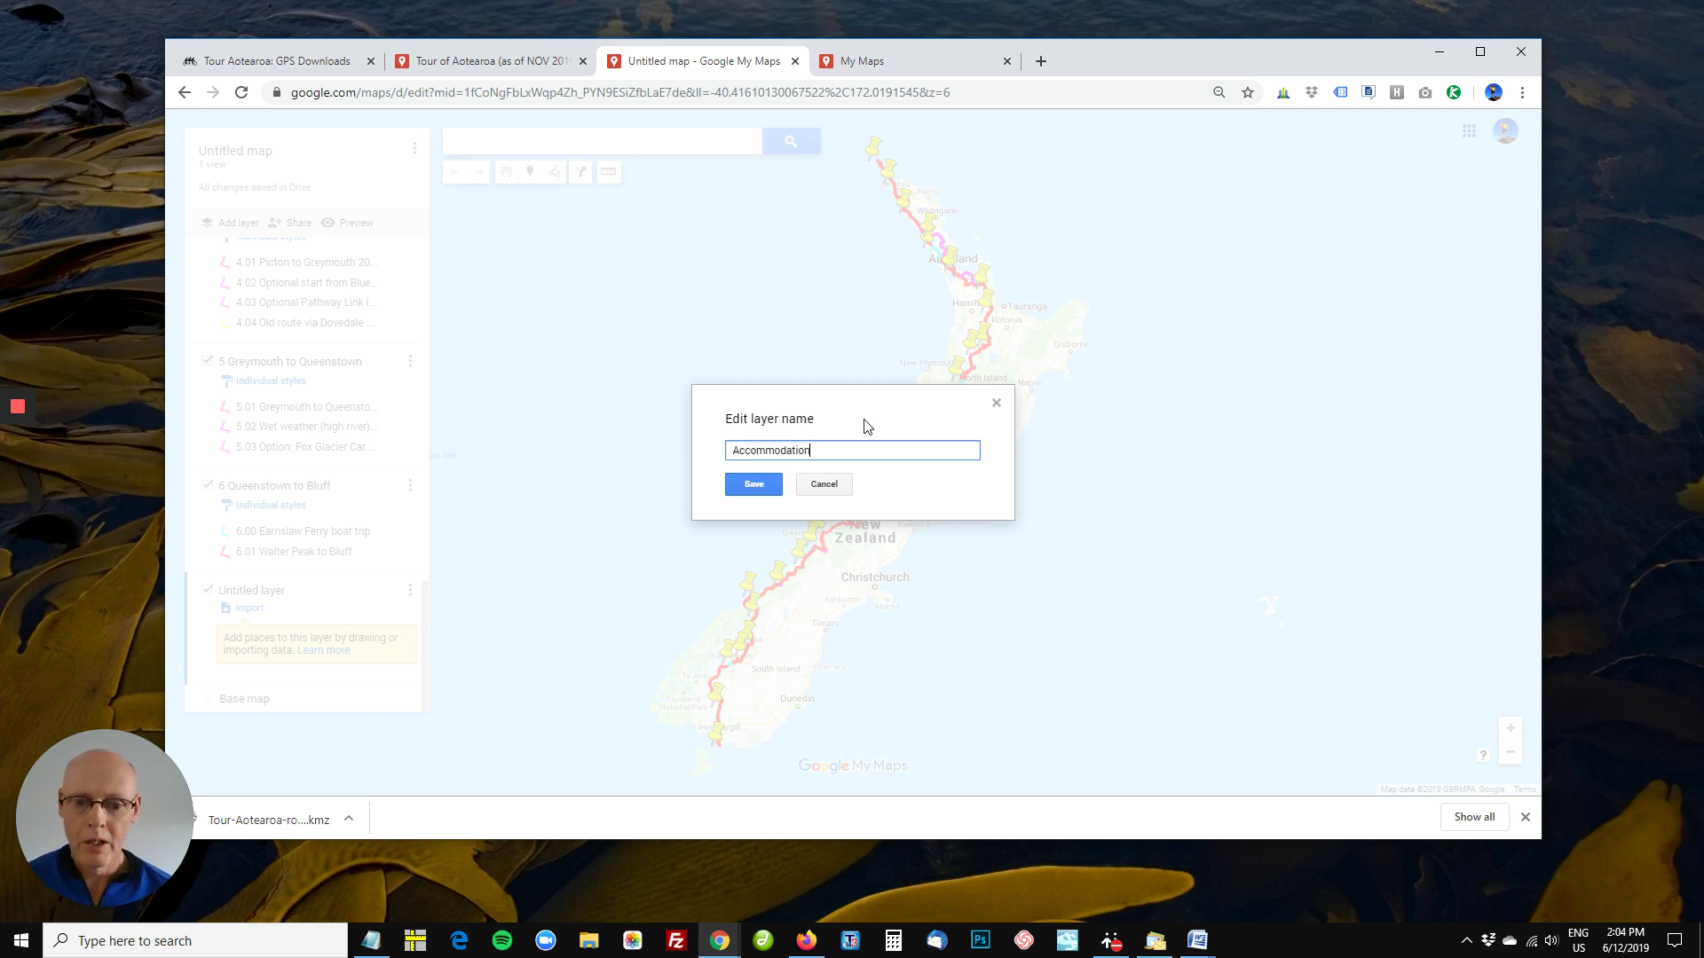
{"action": "type", "text": "n"}
{"action": "key", "text": "Return"}
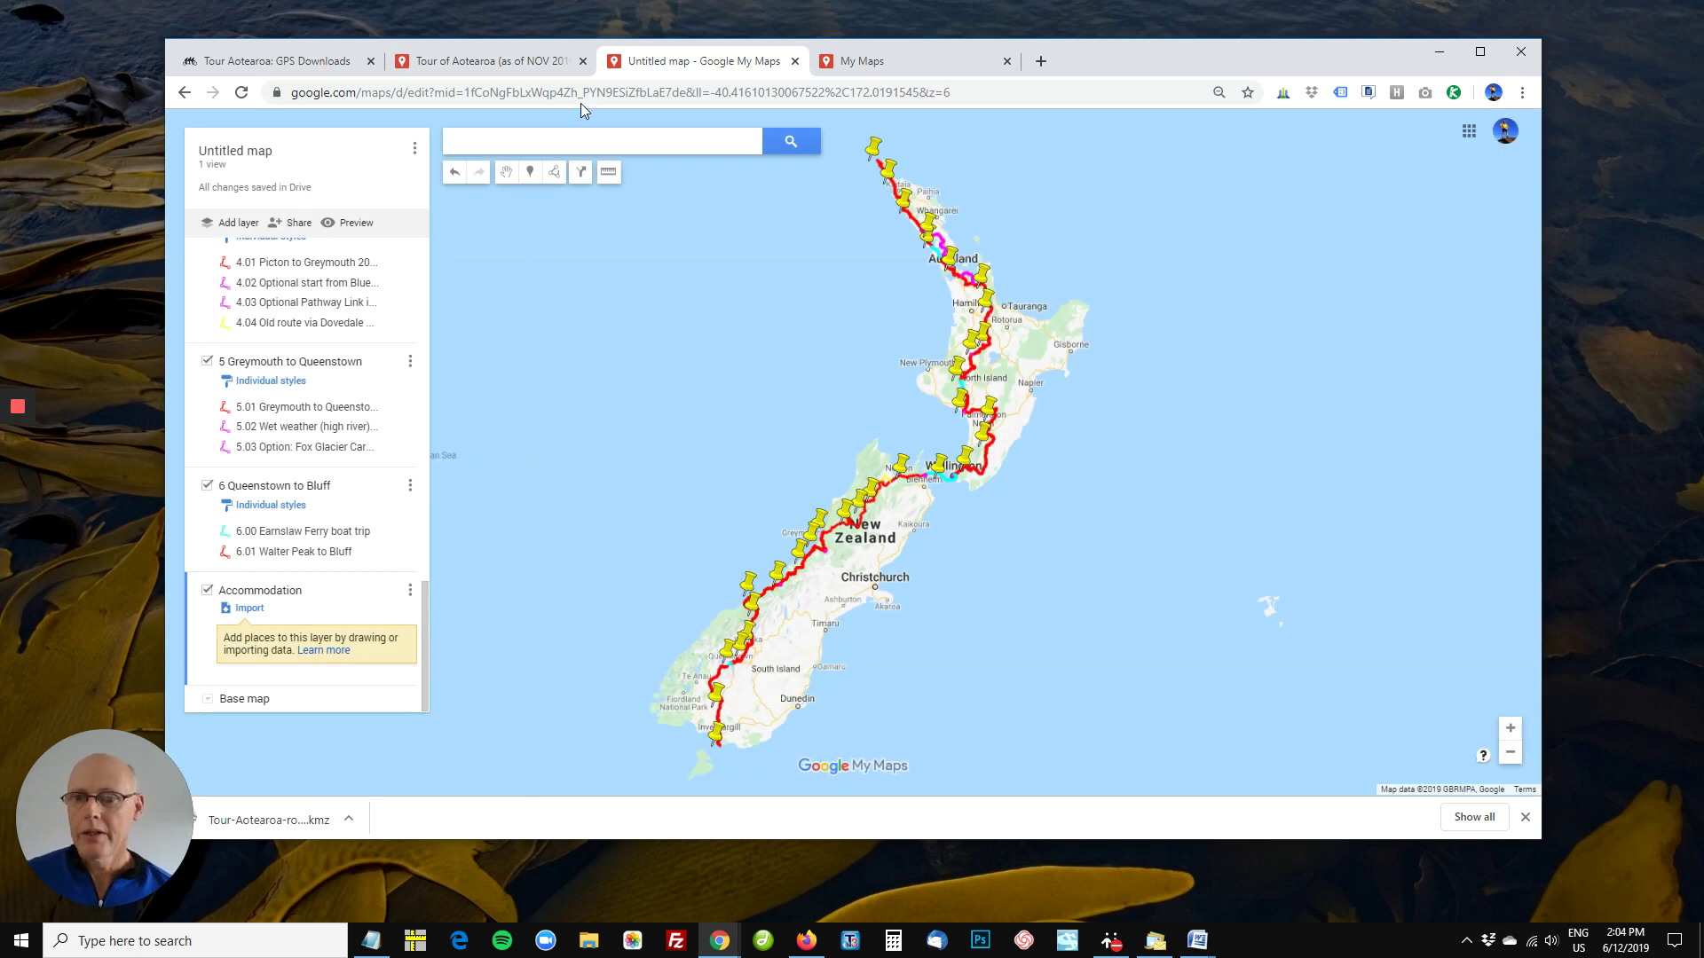
{"action": "left_click", "coordinate": [576, 144]}
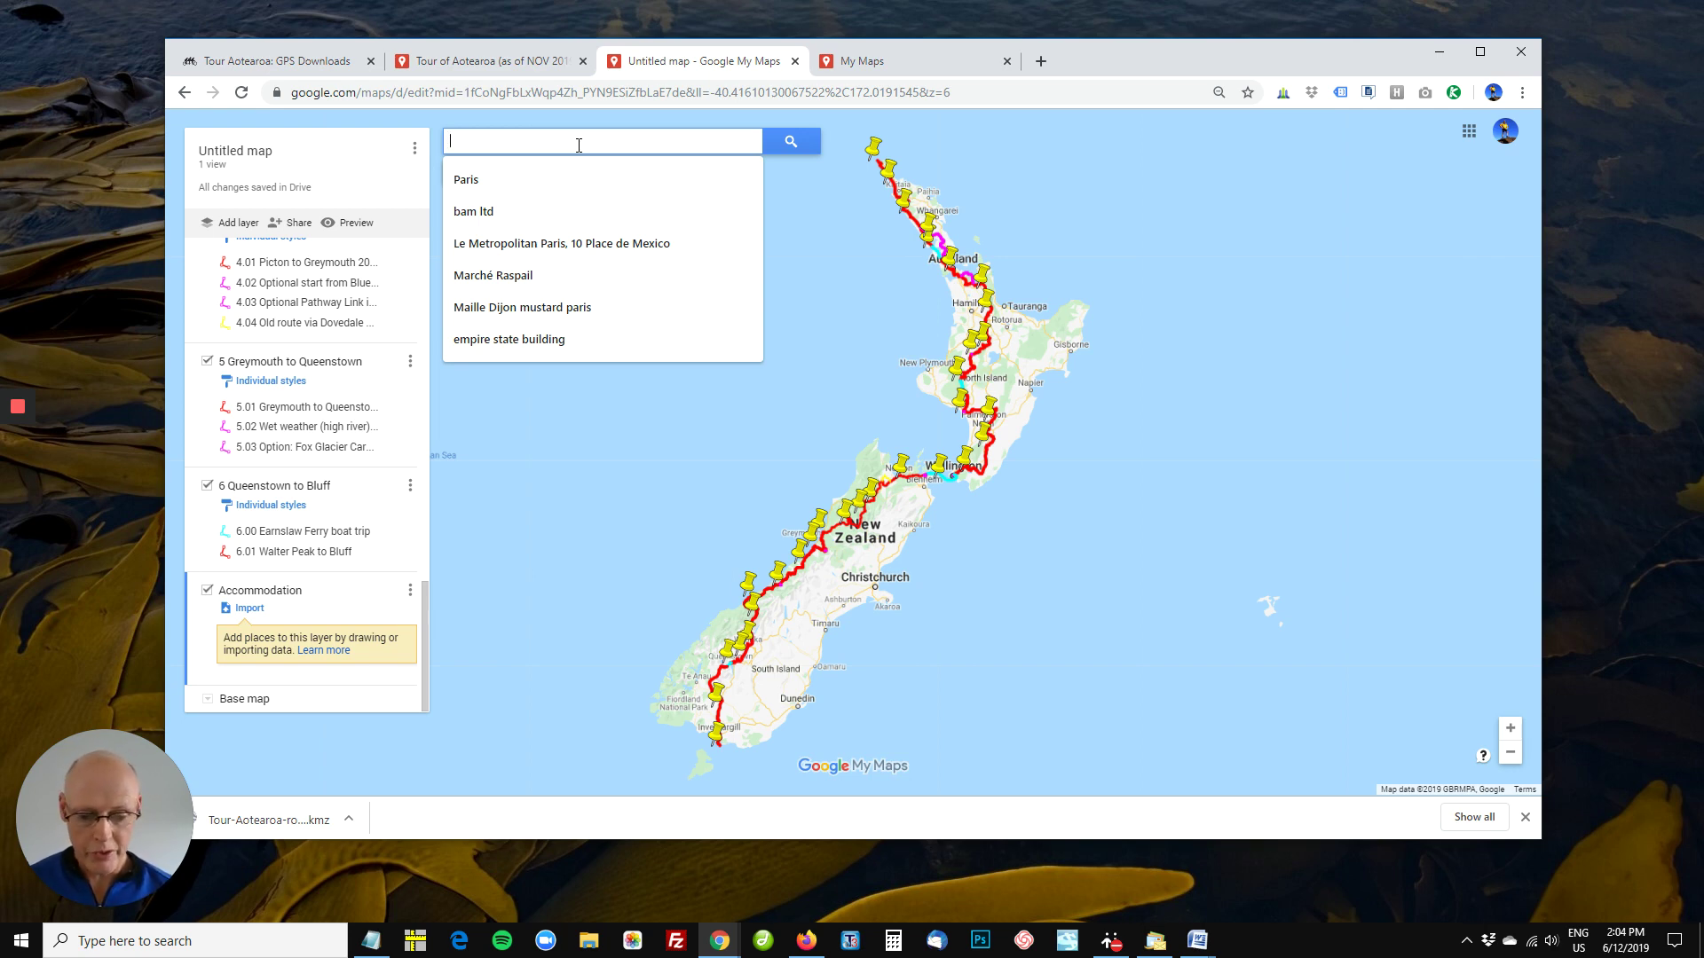
- Search 'ahipara' and add Ahipara Holiday Park as a pin in the Accommodation layer
{"action": "type", "text": "api"}
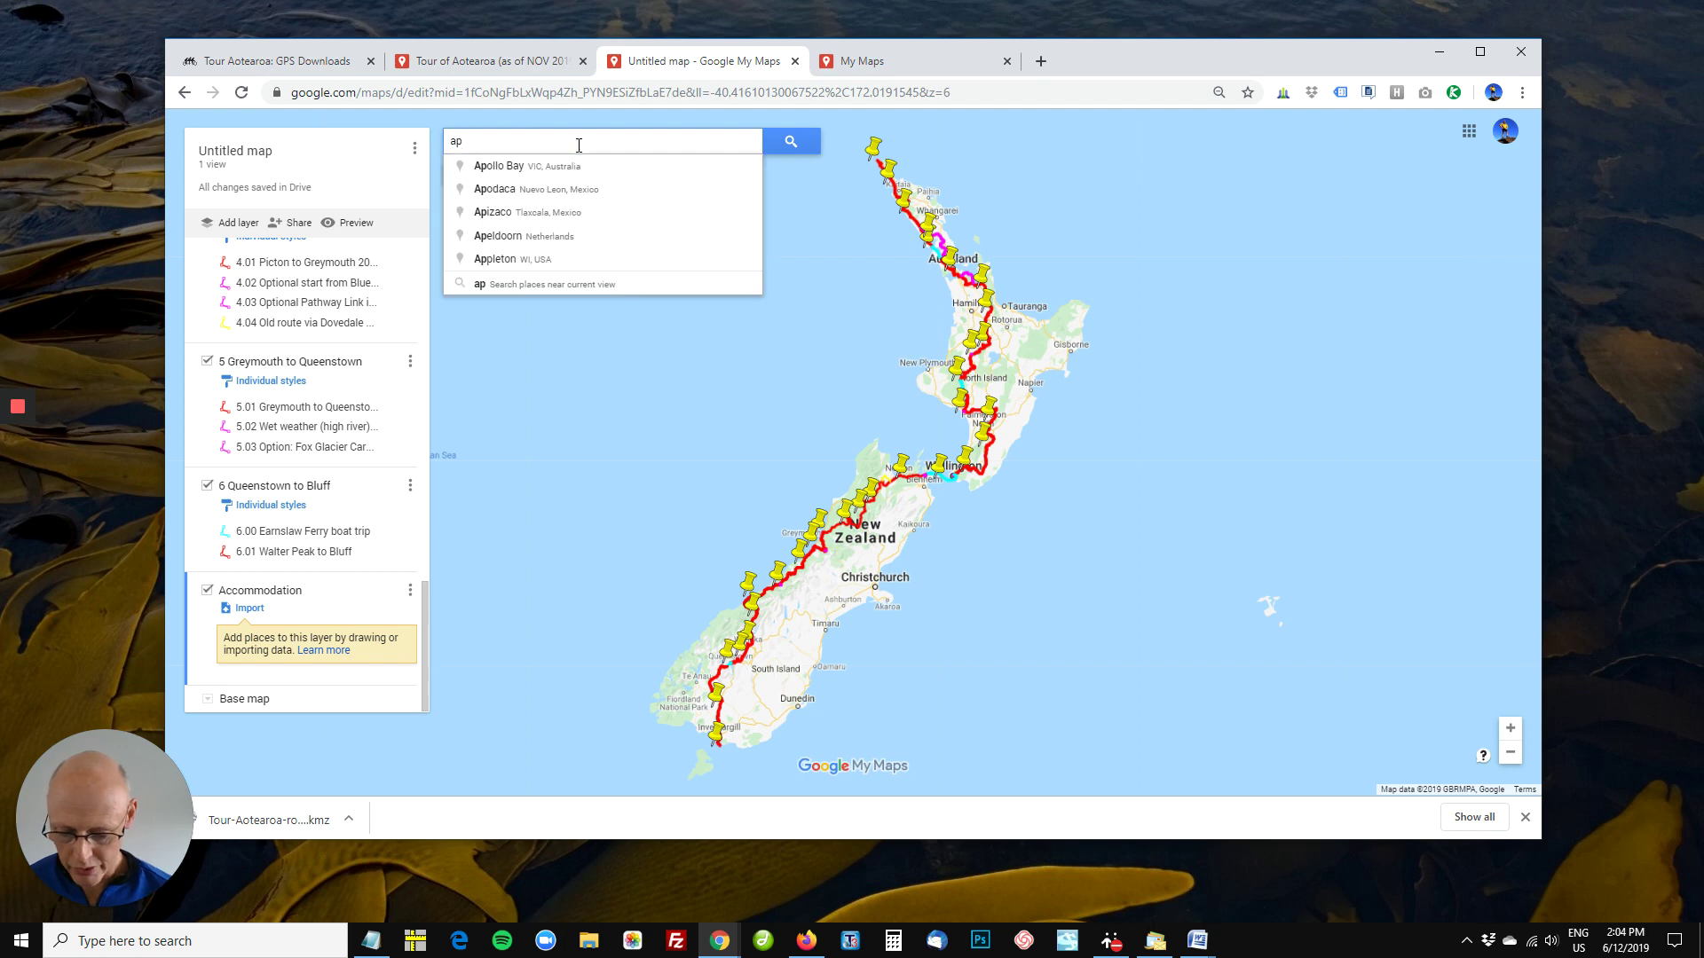
{"action": "key", "text": "BackSpace"}
{"action": "key", "text": "BackSpace"}
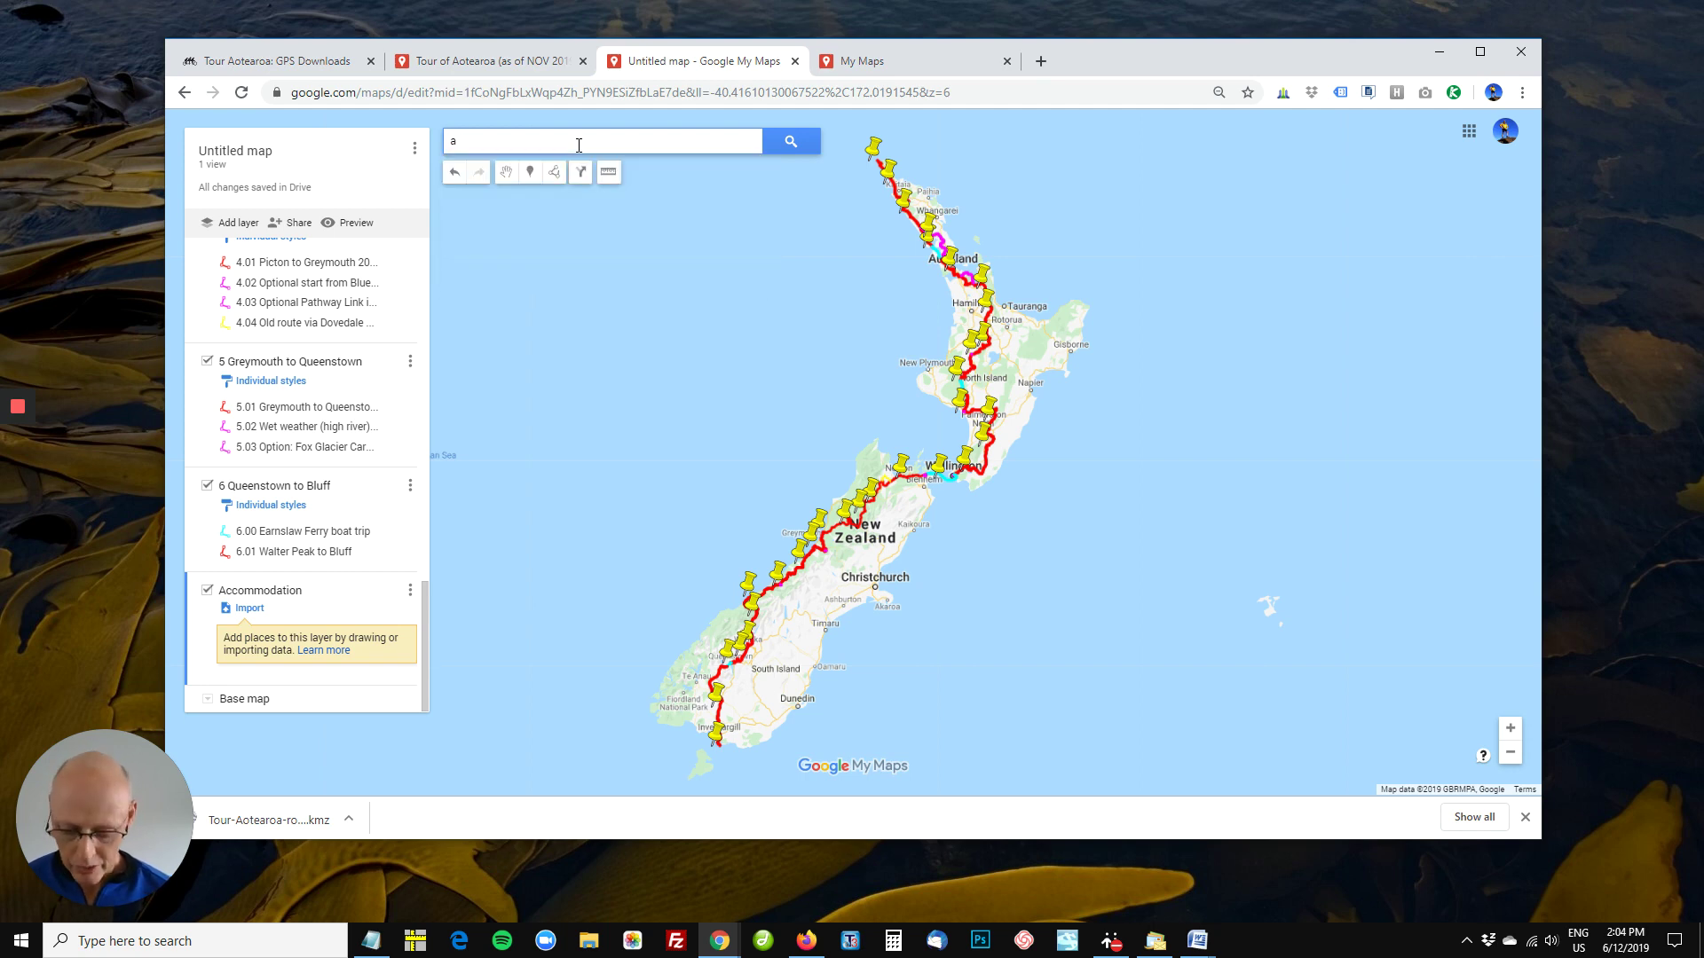
{"action": "type", "text": "hipara"}
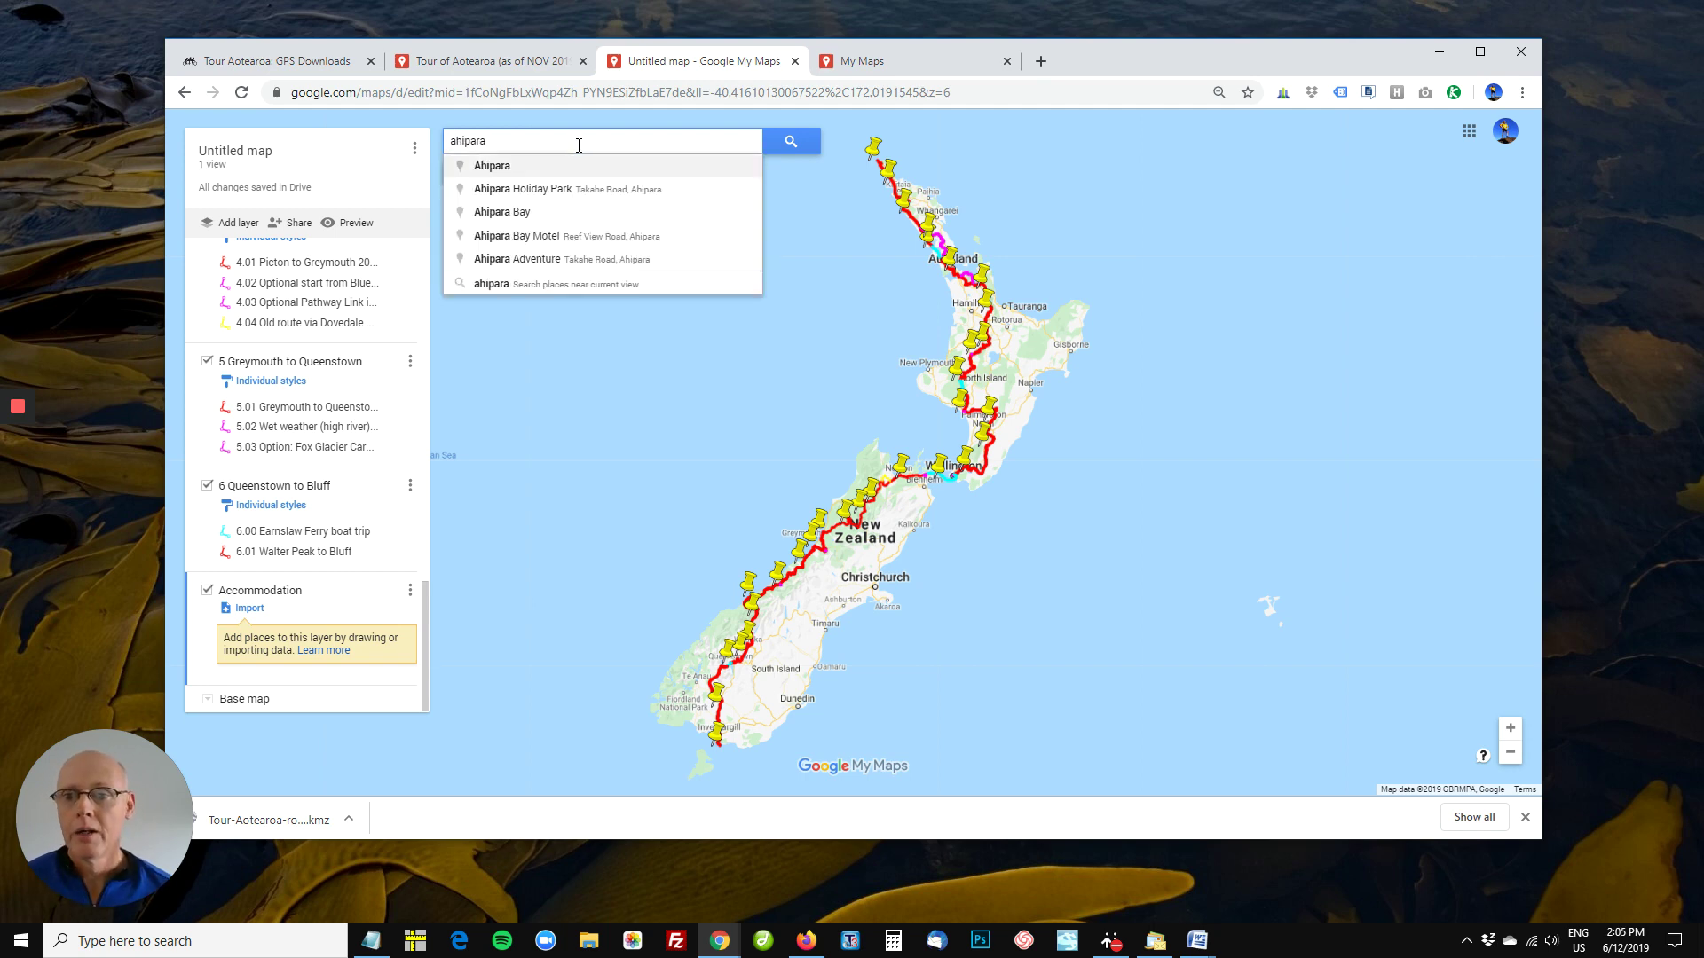
{"action": "key", "text": "BackSpace"}
{"action": "key", "text": "BackSpace"}
{"action": "key", "text": "BackSpace"}
{"action": "key", "text": "BackSpace"}
{"action": "key", "text": "BackSpace"}
{"action": "key", "text": "BackSpace"}
{"action": "key", "text": "BackSpace"}
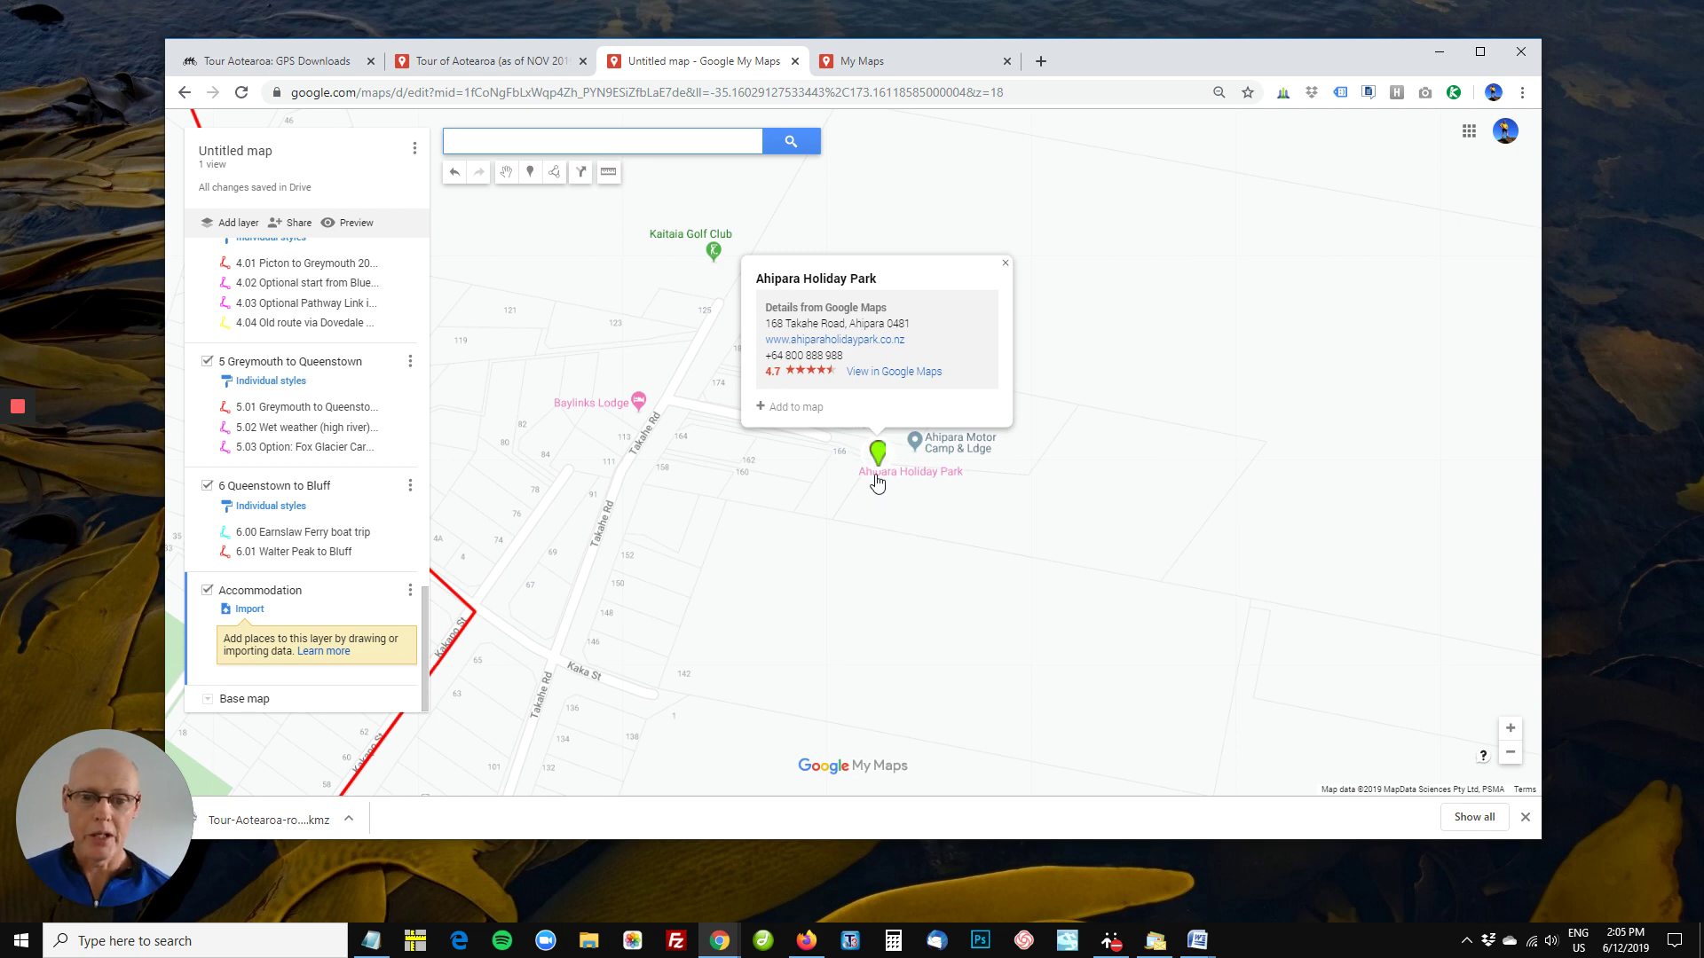
{"action": "left_click", "coordinate": [796, 409]}
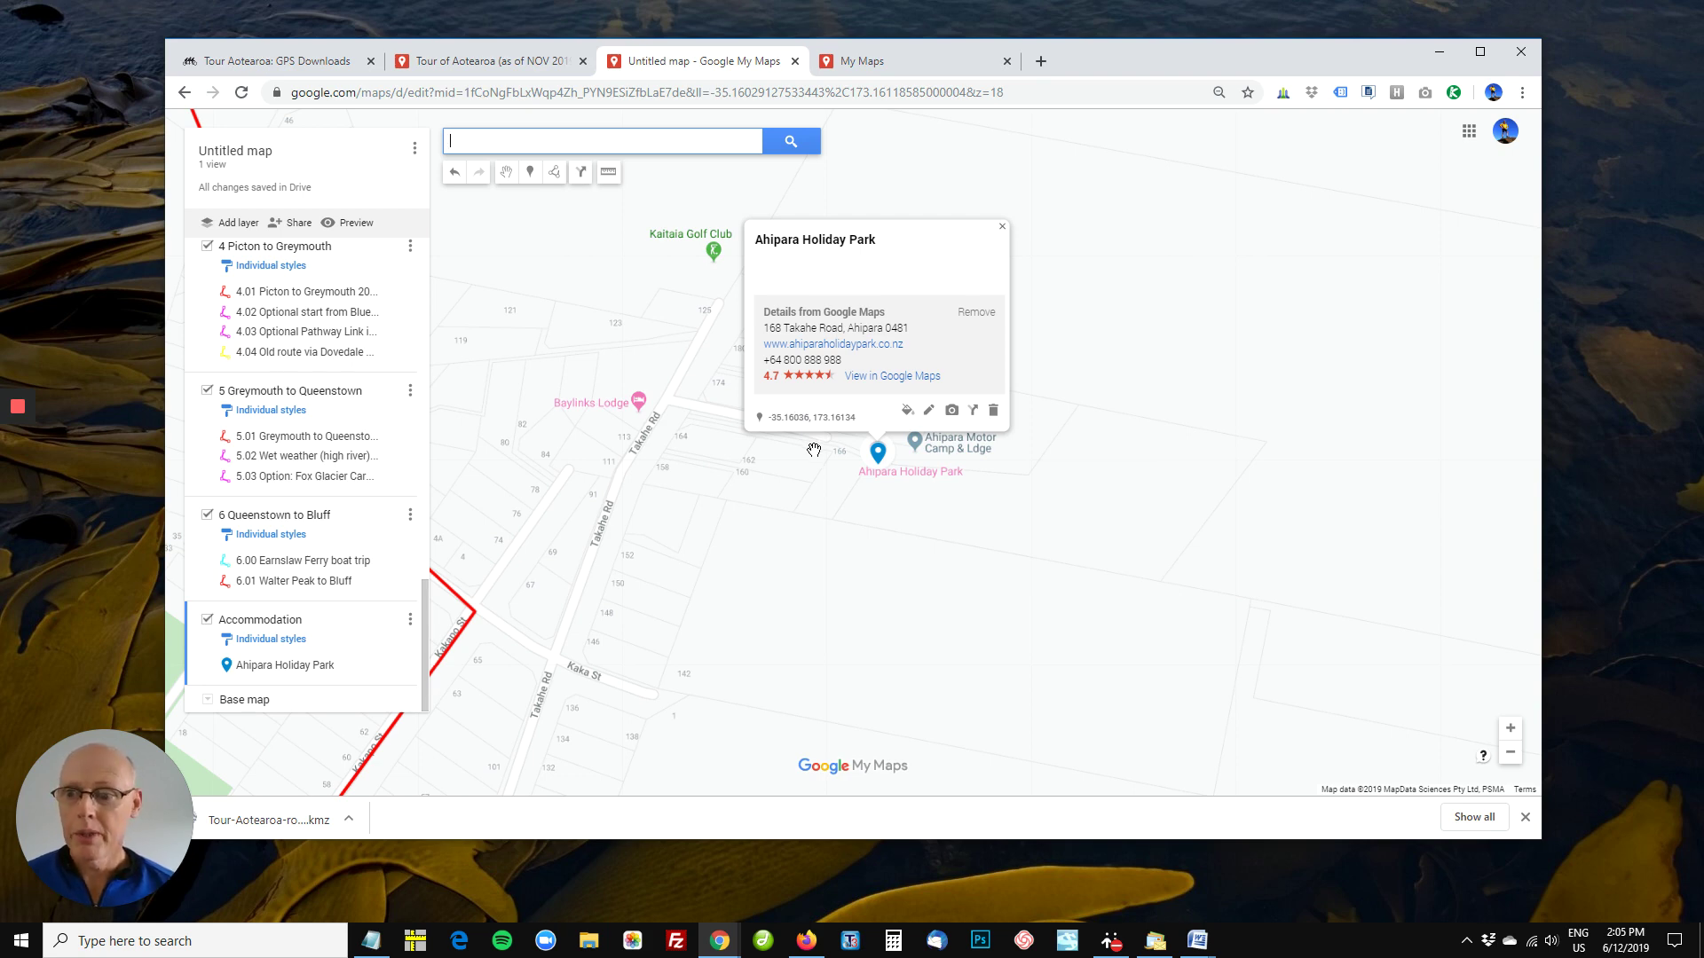
- Style the Ahipara Holiday Park pin as a dark magenta house icon
{"action": "left_click", "coordinate": [905, 413]}
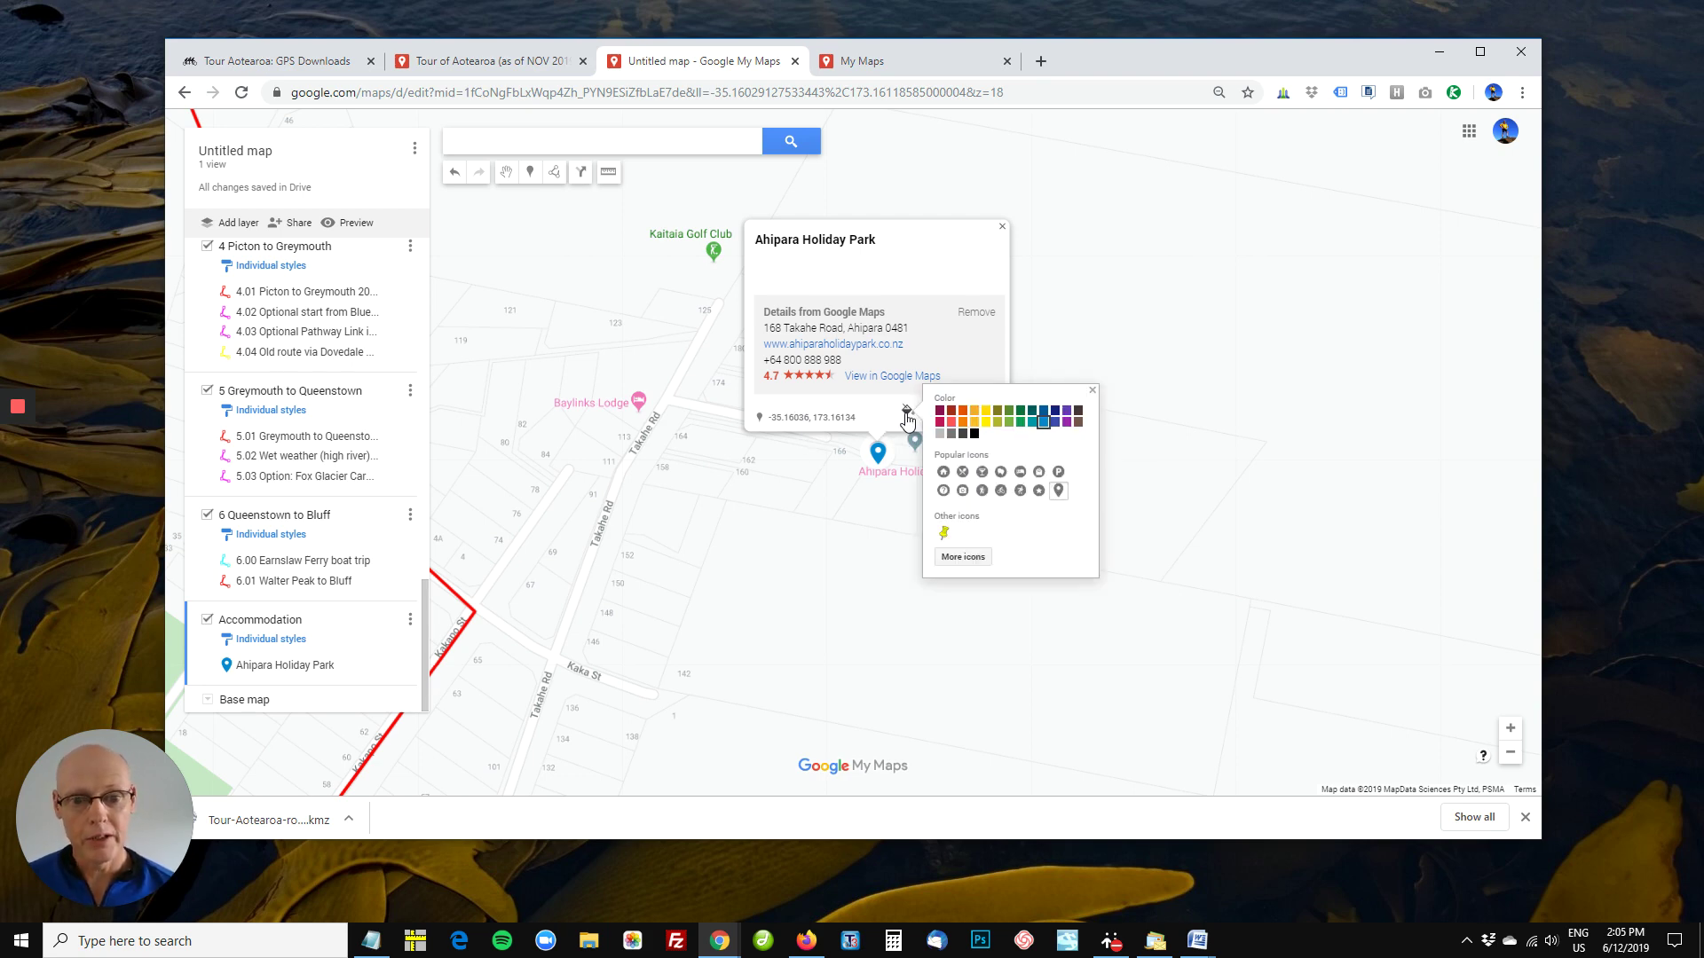
{"action": "left_click", "coordinate": [939, 410]}
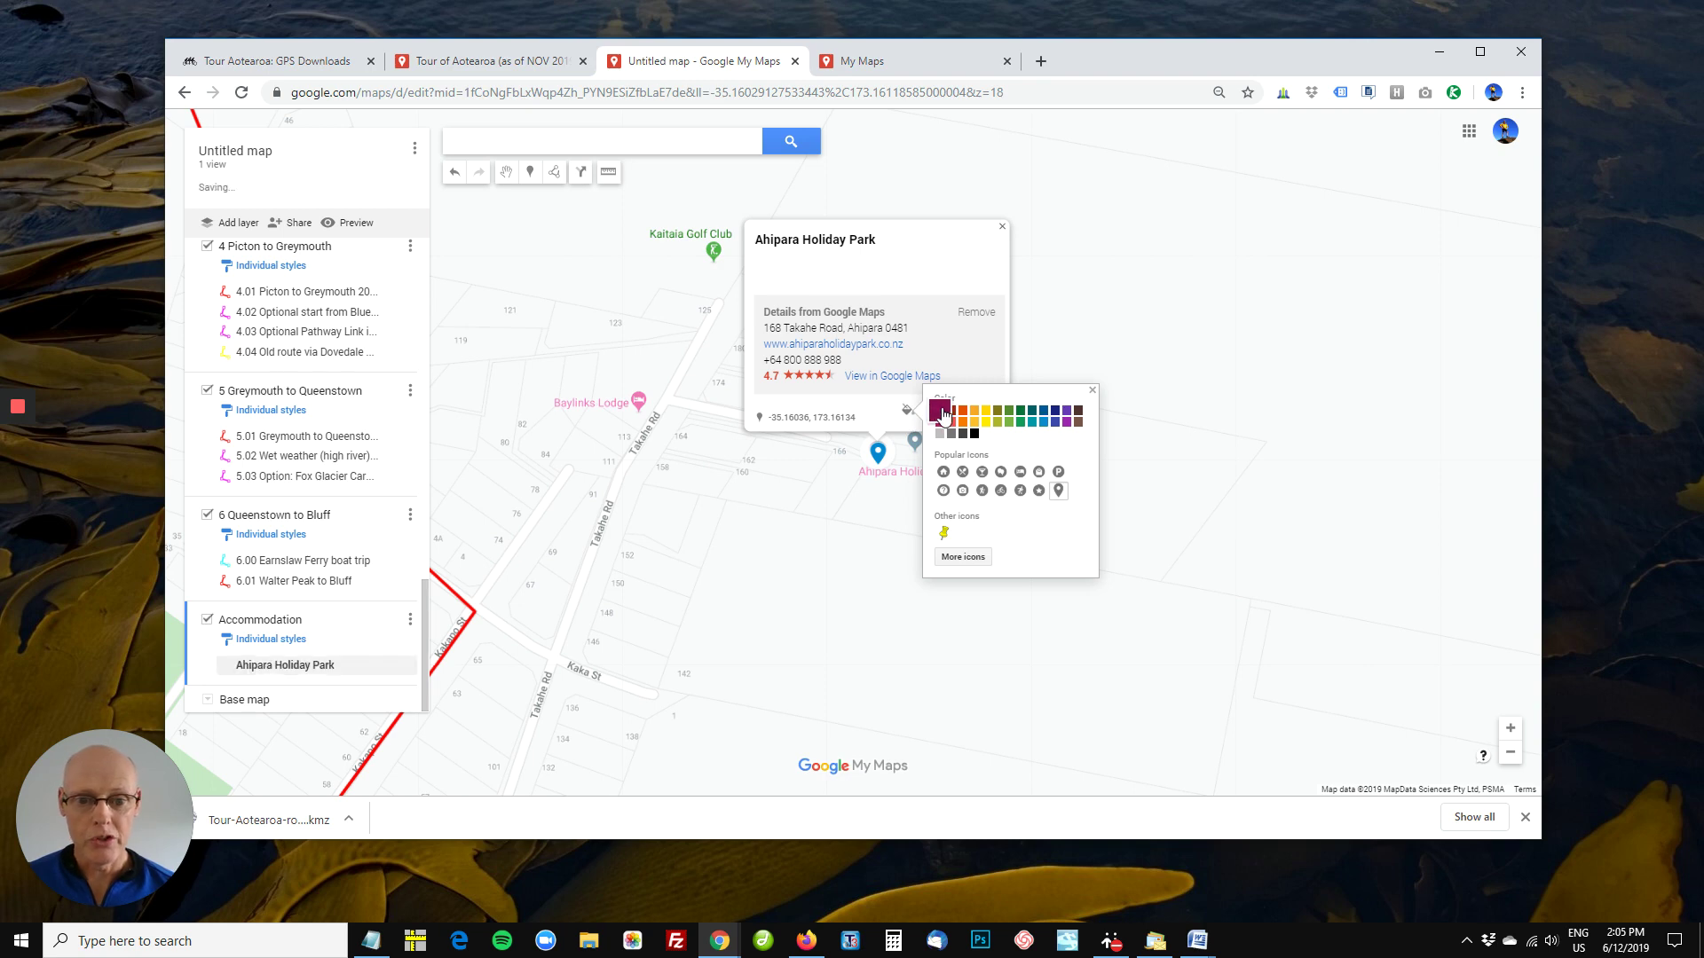
{"action": "left_click", "coordinate": [940, 472]}
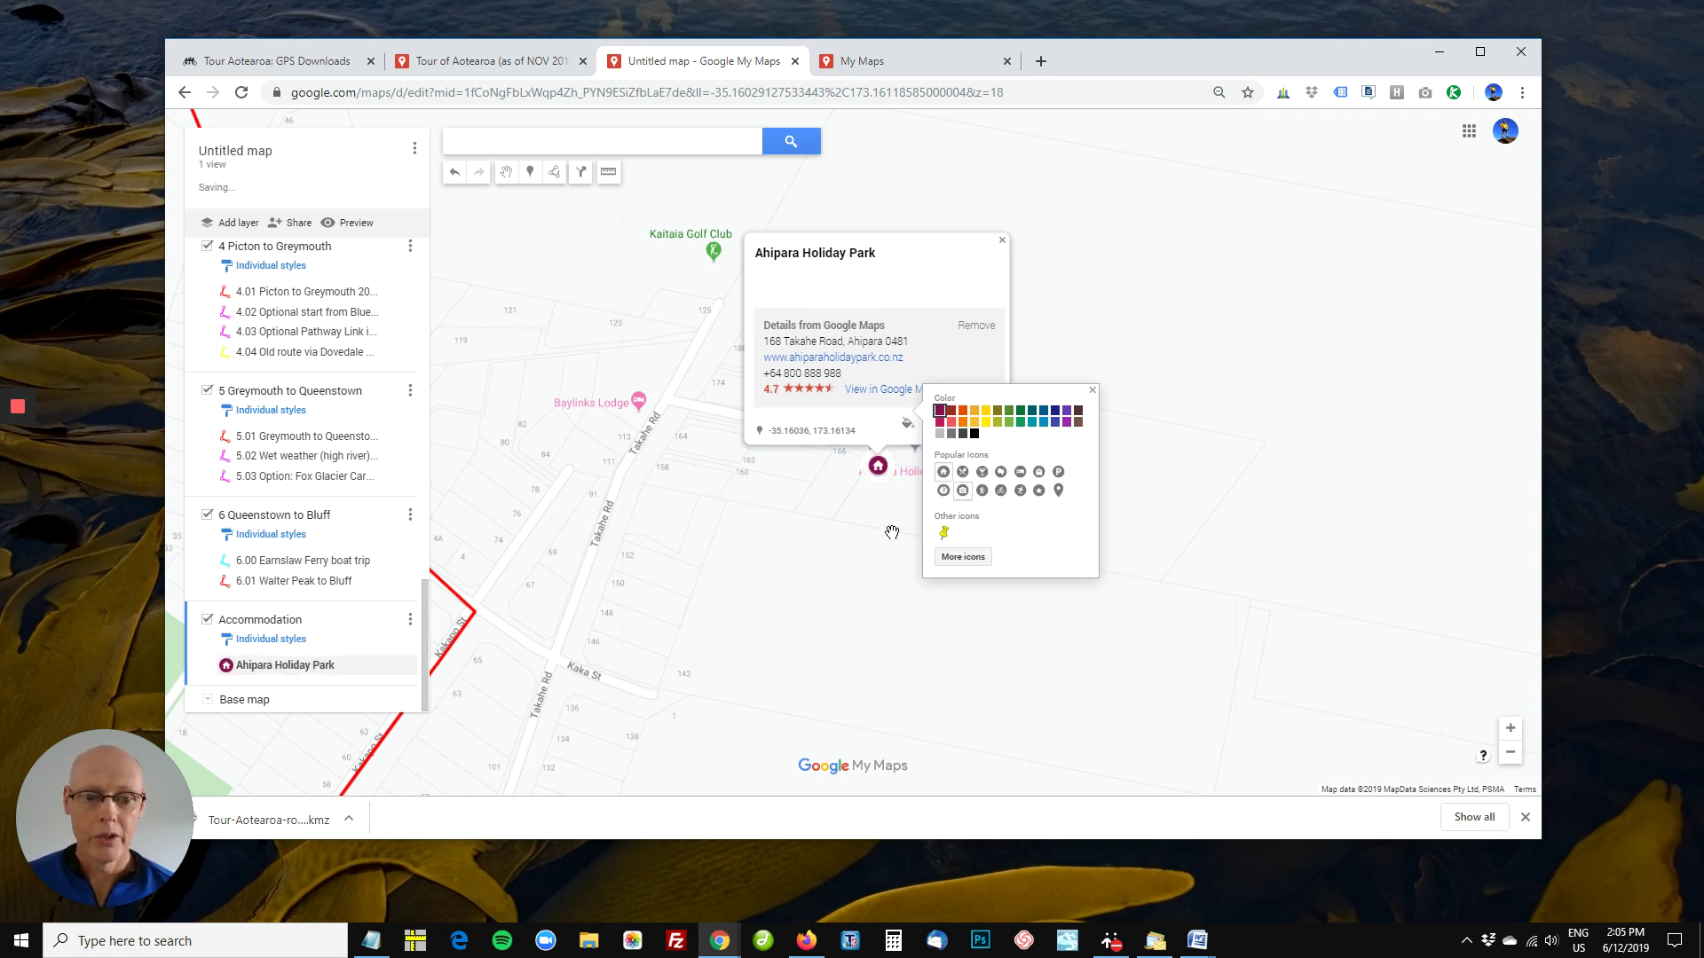
{"action": "left_click", "coordinate": [780, 582]}
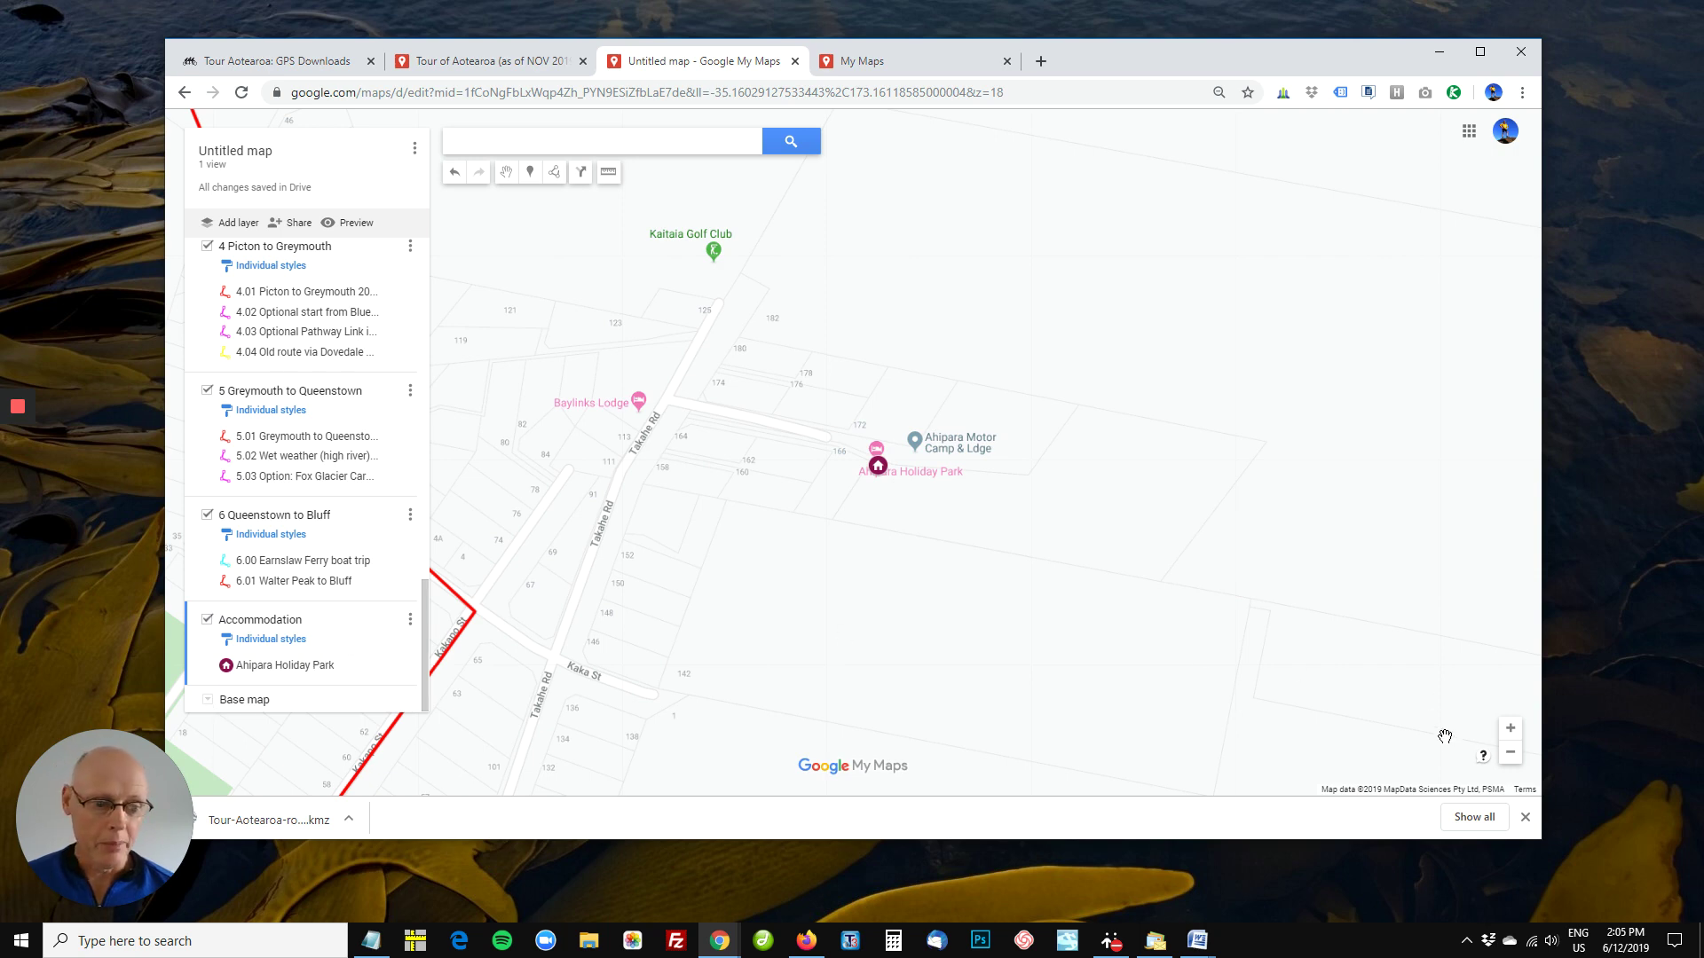
- Zoom out from the pin and pan to centre the Northland route
{"action": "left_click", "coordinate": [1513, 757]}
{"action": "left_click", "coordinate": [1513, 756]}
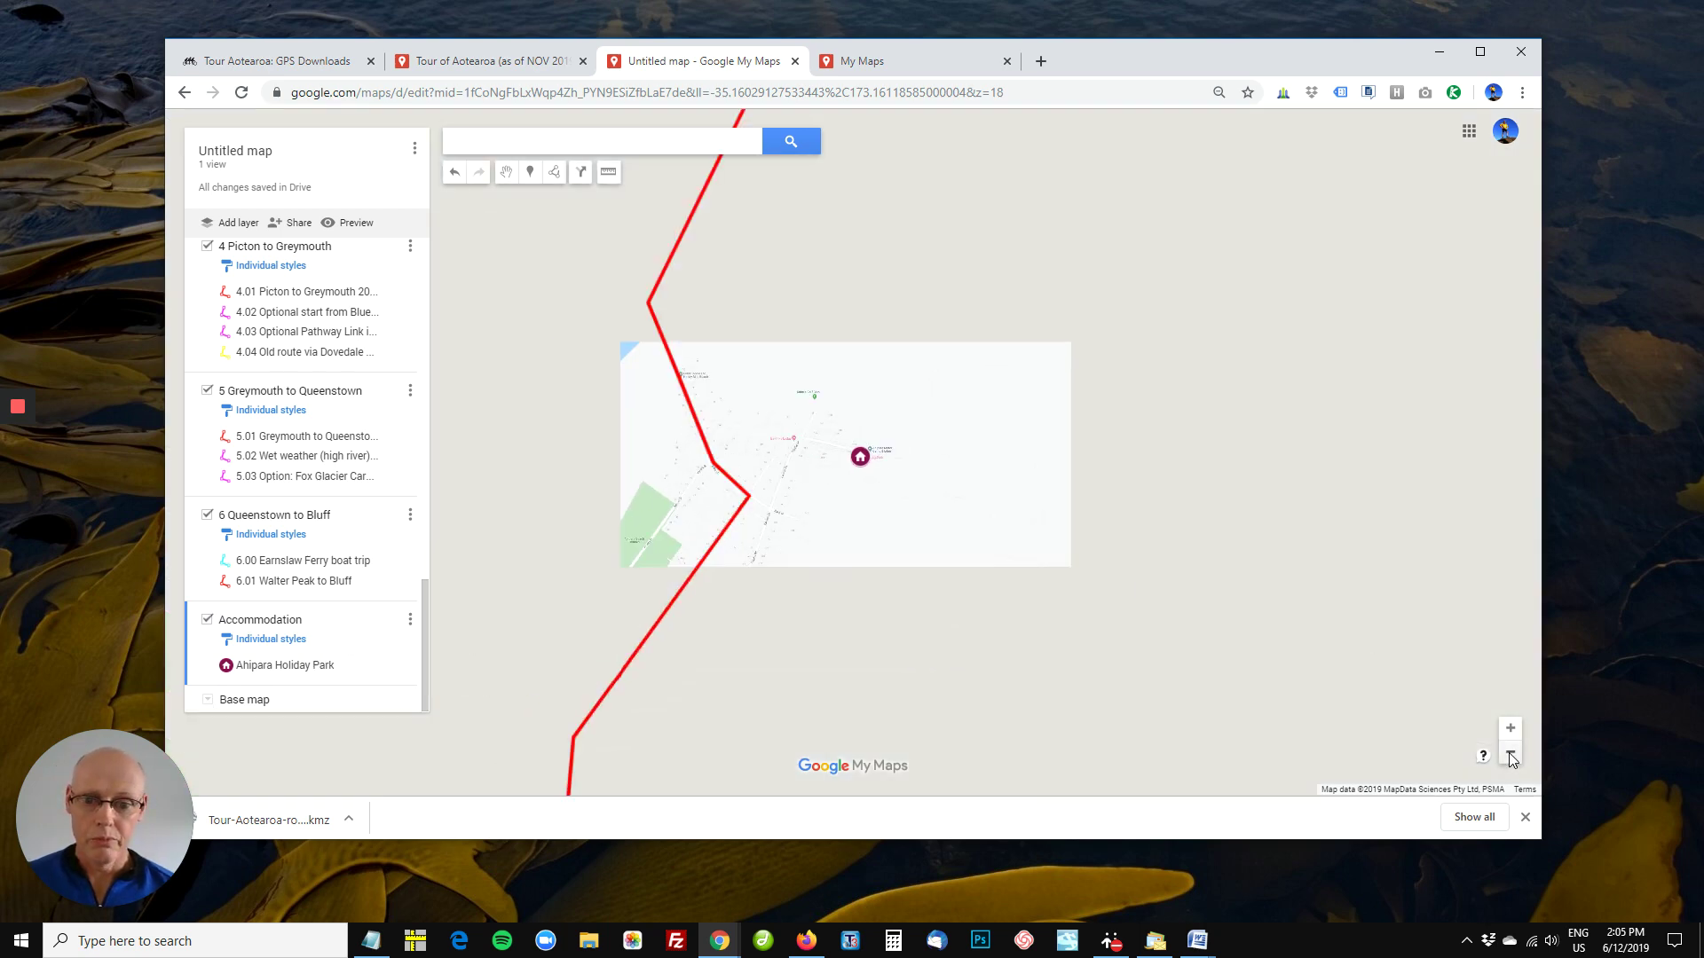
{"action": "left_click", "coordinate": [1513, 757]}
{"action": "left_click", "coordinate": [1510, 756]}
{"action": "left_click", "coordinate": [1510, 756]}
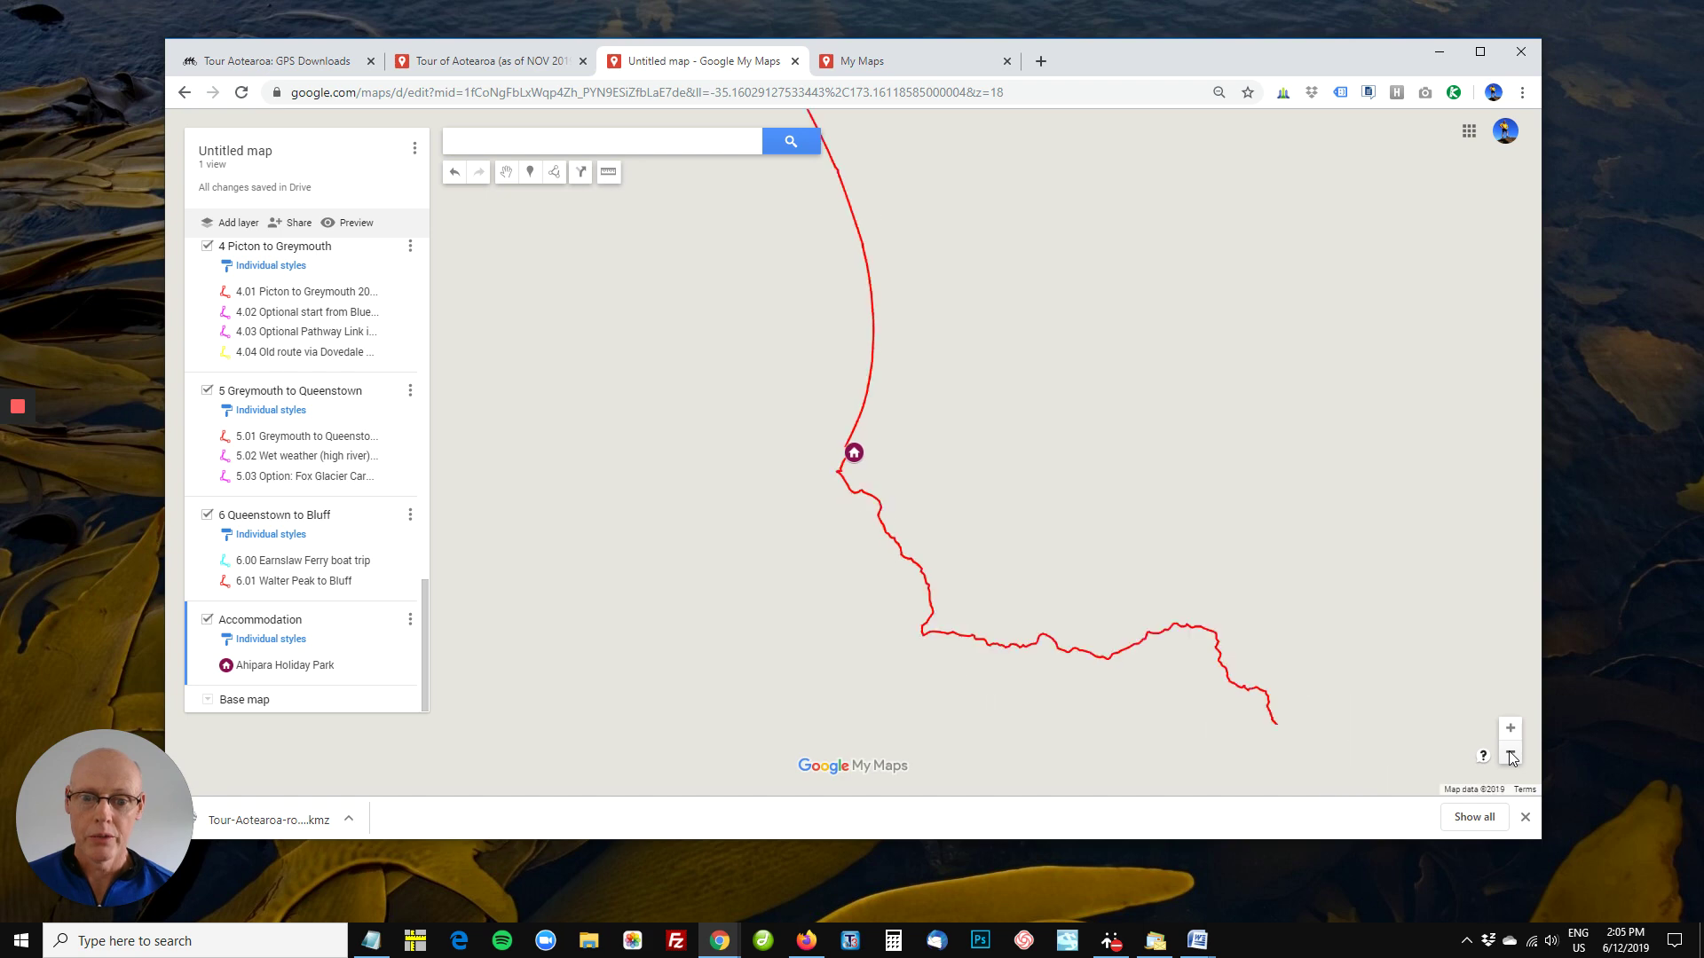
{"action": "left_click", "coordinate": [1511, 756]}
{"action": "left_click", "coordinate": [1511, 756]}
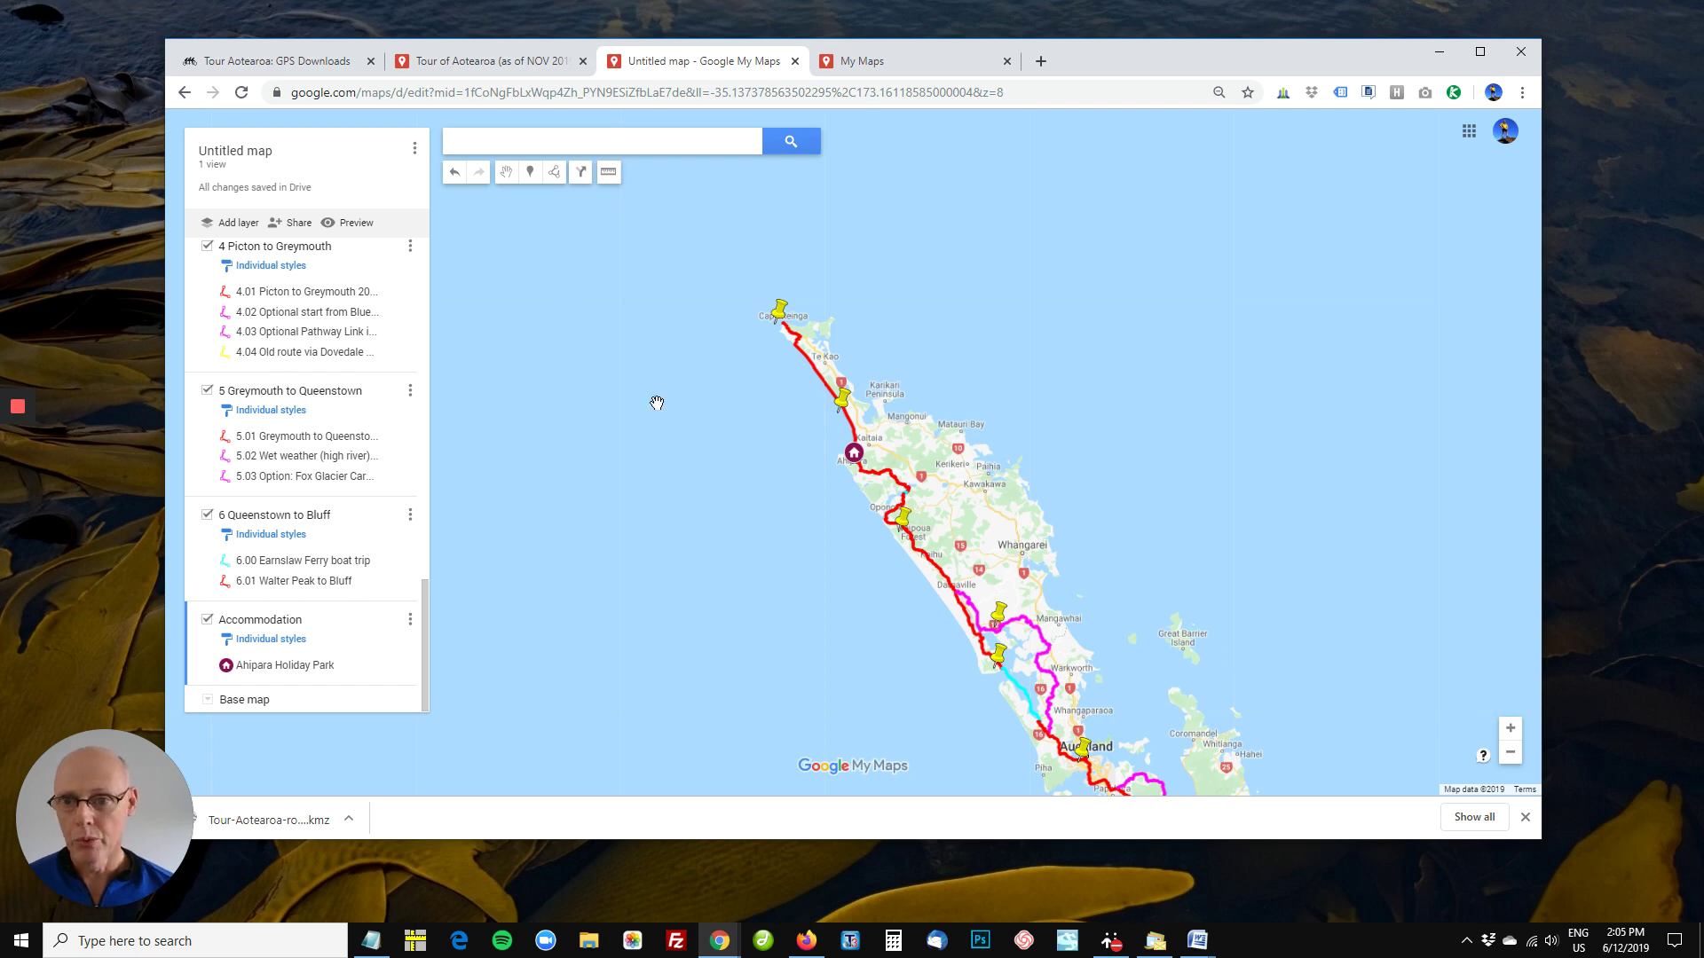
{"action": "left_click_drag", "start_coordinate": [744, 577], "coordinate": [693, 471]}
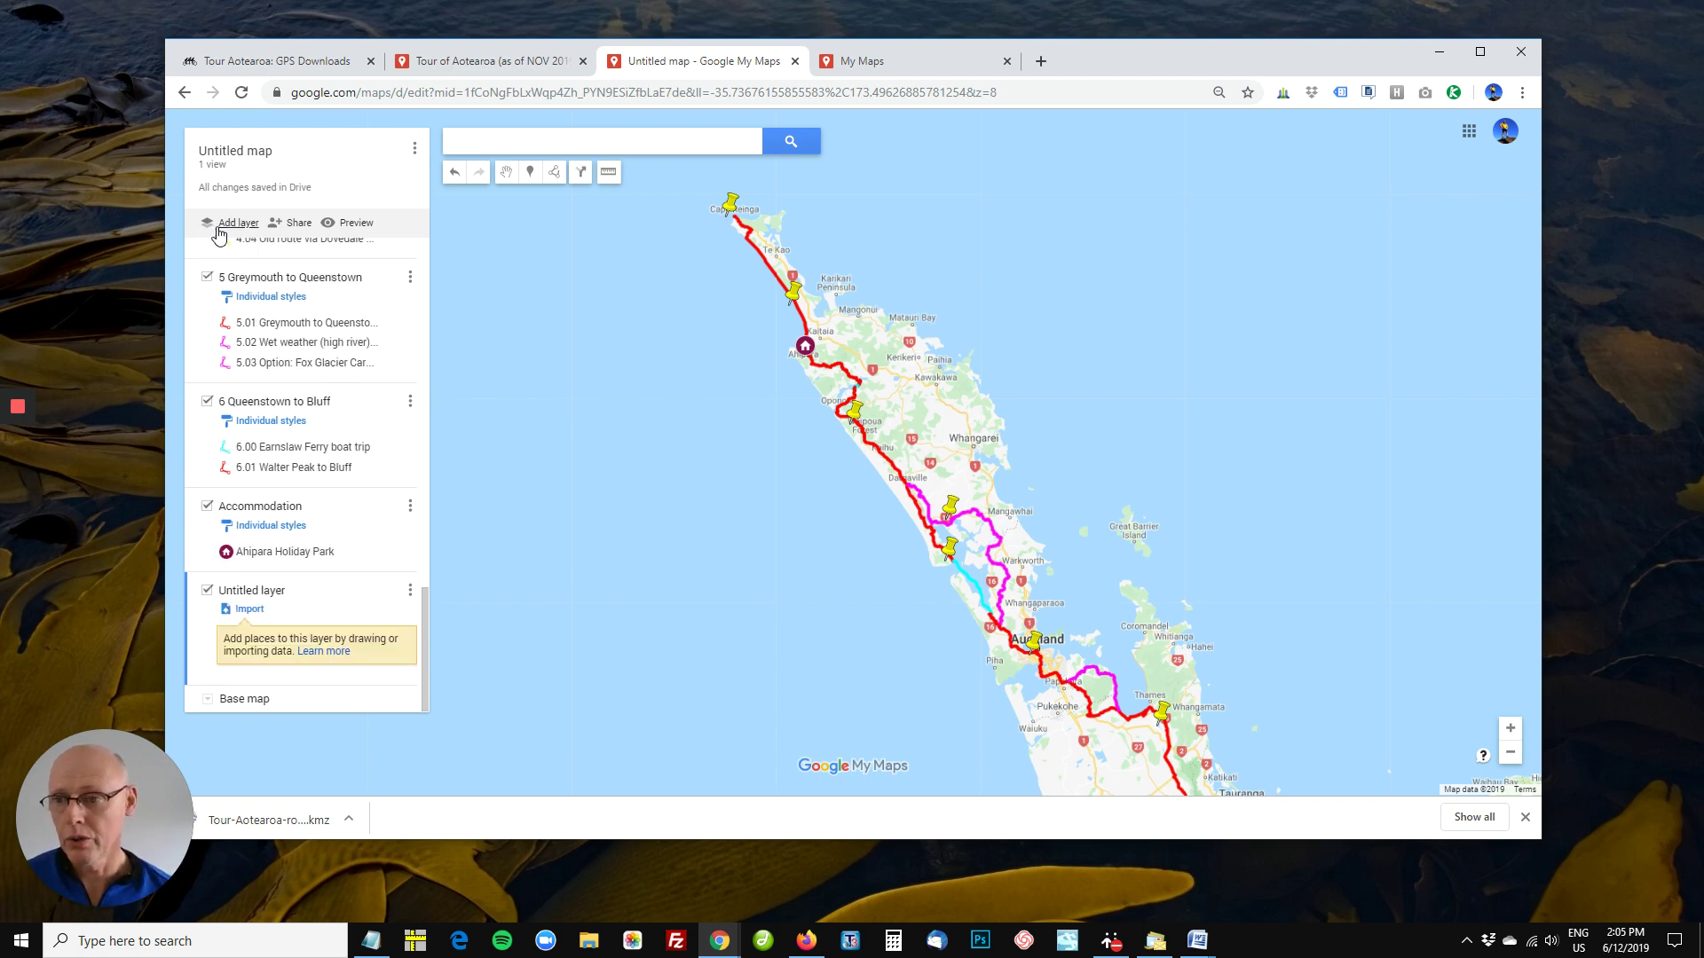
- Name the new layer 'Boats', then bring up the Tour Aotearoa GPS downloads page
{"action": "left_click", "coordinate": [250, 592]}
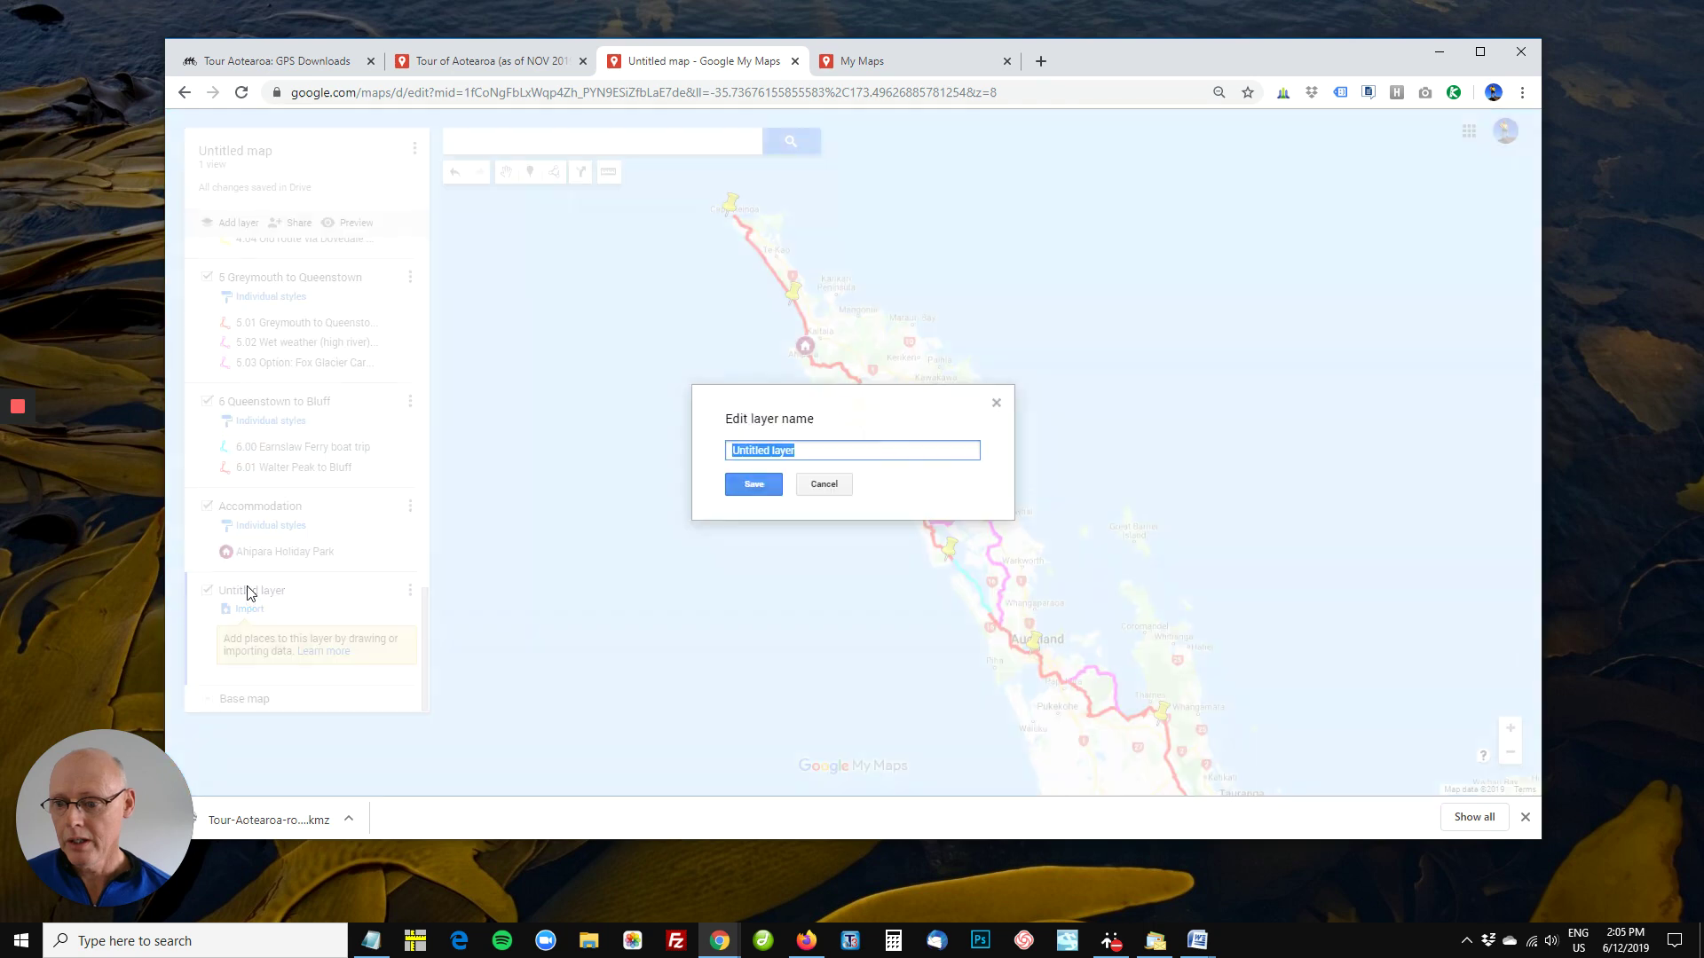
{"action": "type", "text": "Boats"}
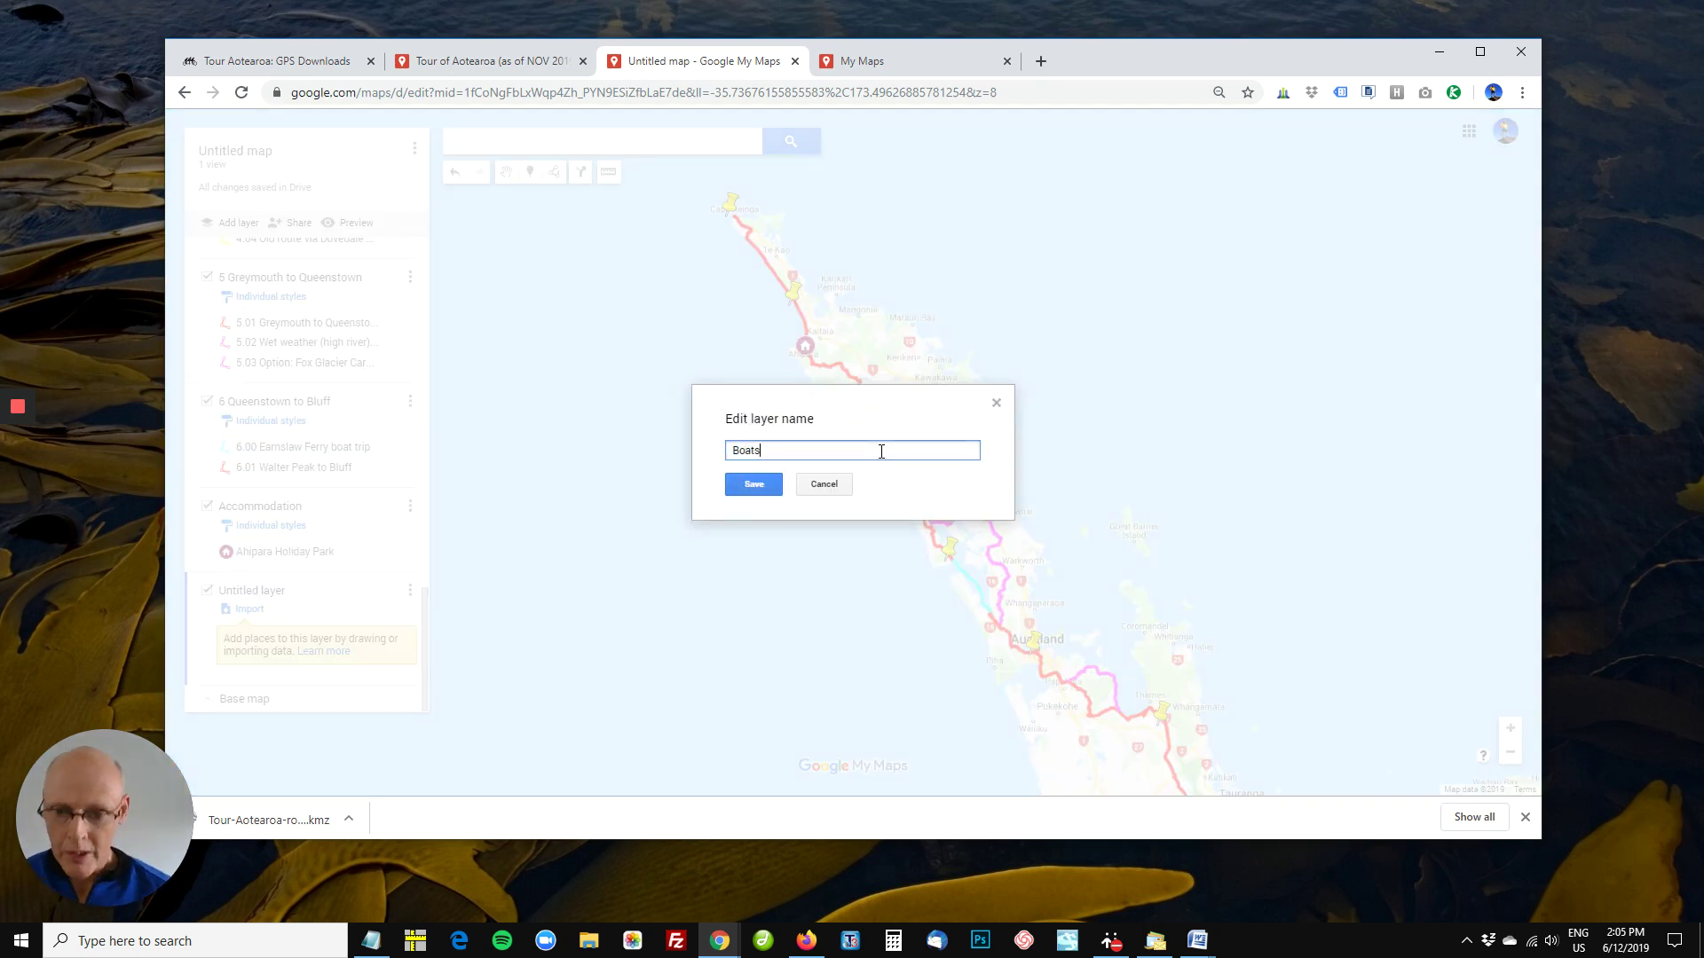
{"action": "key", "text": "Return"}
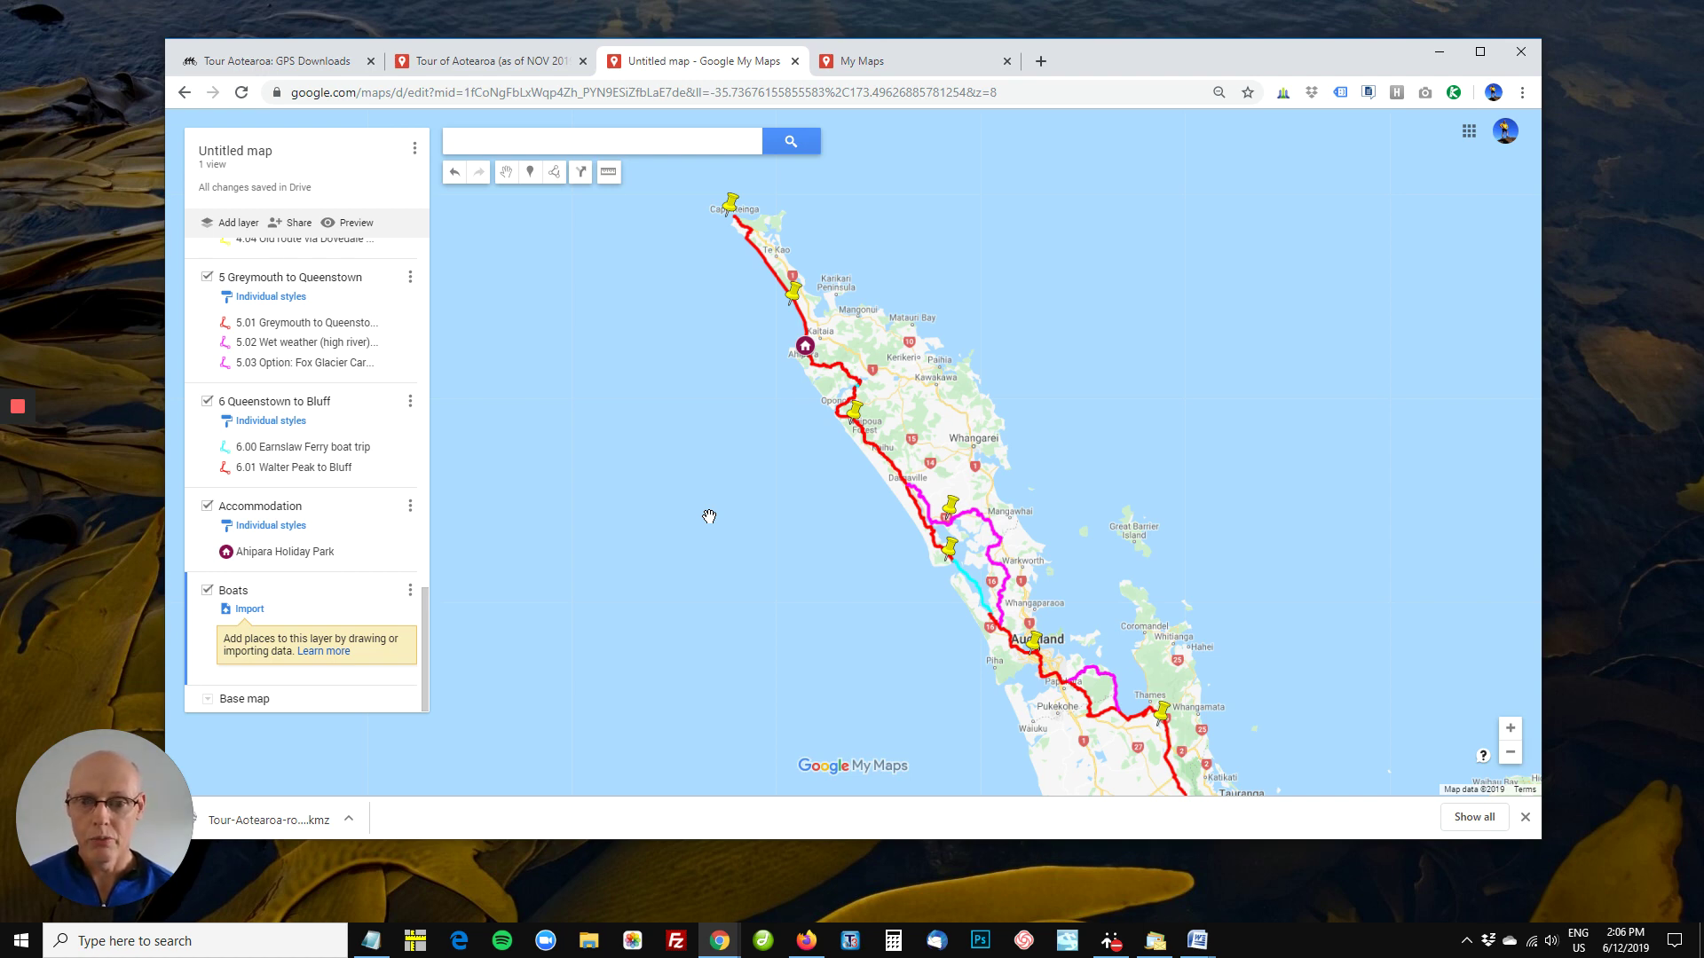
{"action": "left_click", "coordinate": [306, 61]}
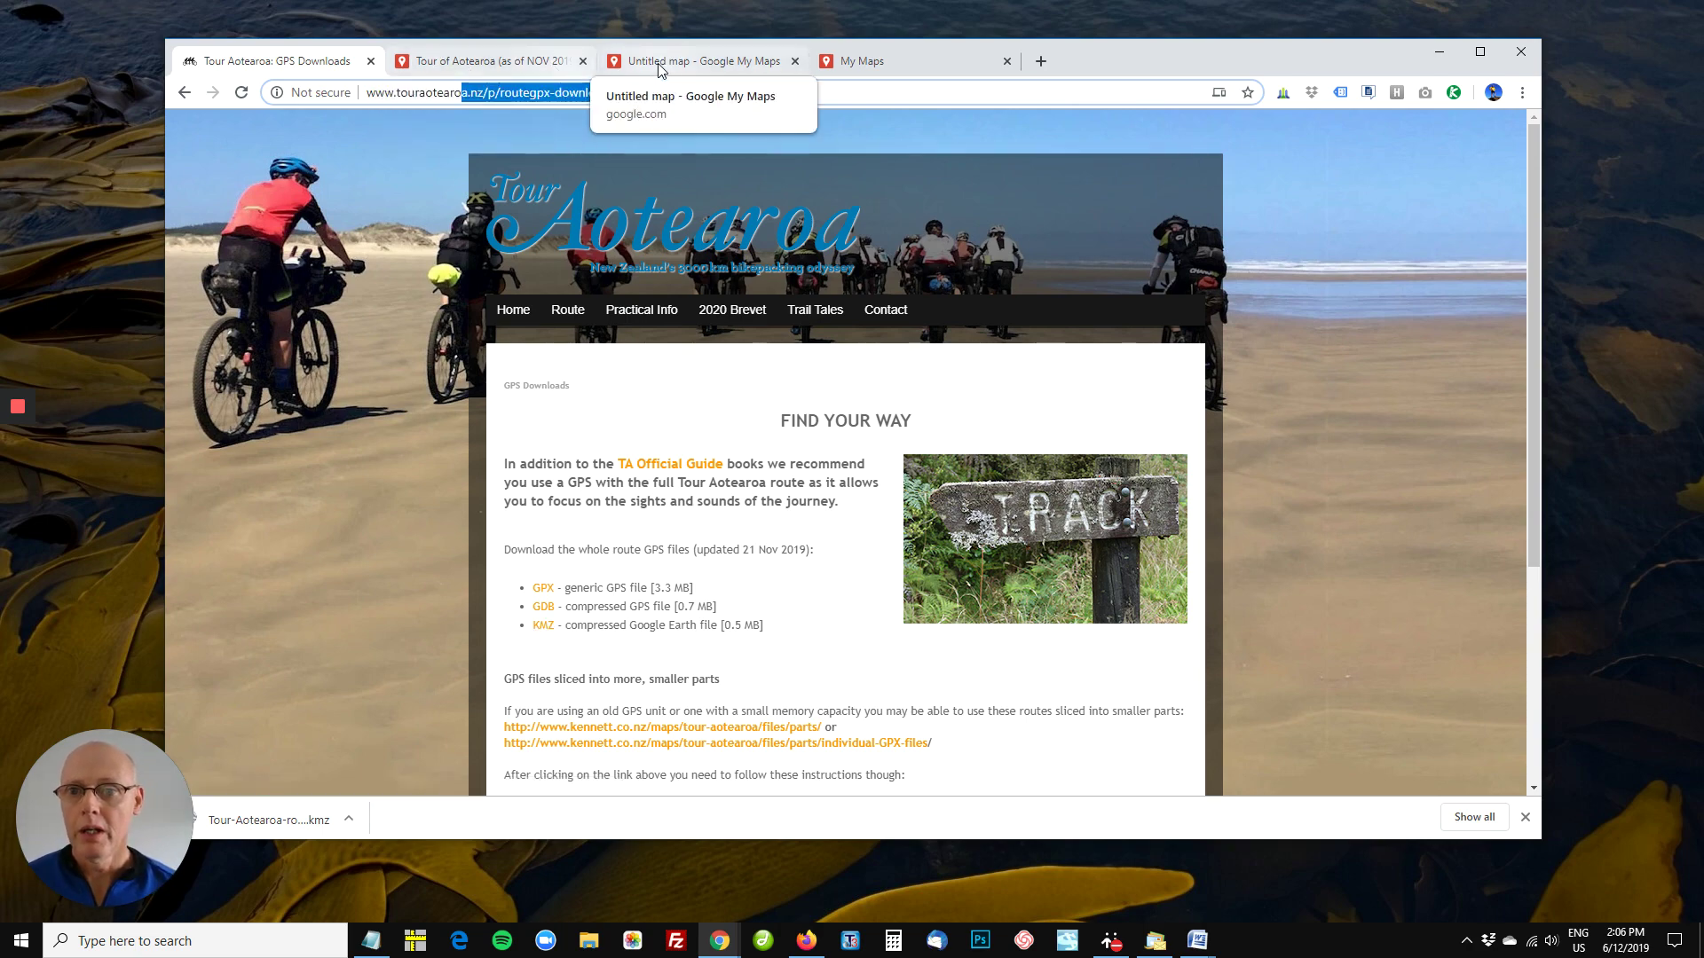
- Switch to the Tour of Aotearoa (as of NOV 2019) map showing its full New Zealand route
{"action": "left_click", "coordinate": [532, 68]}
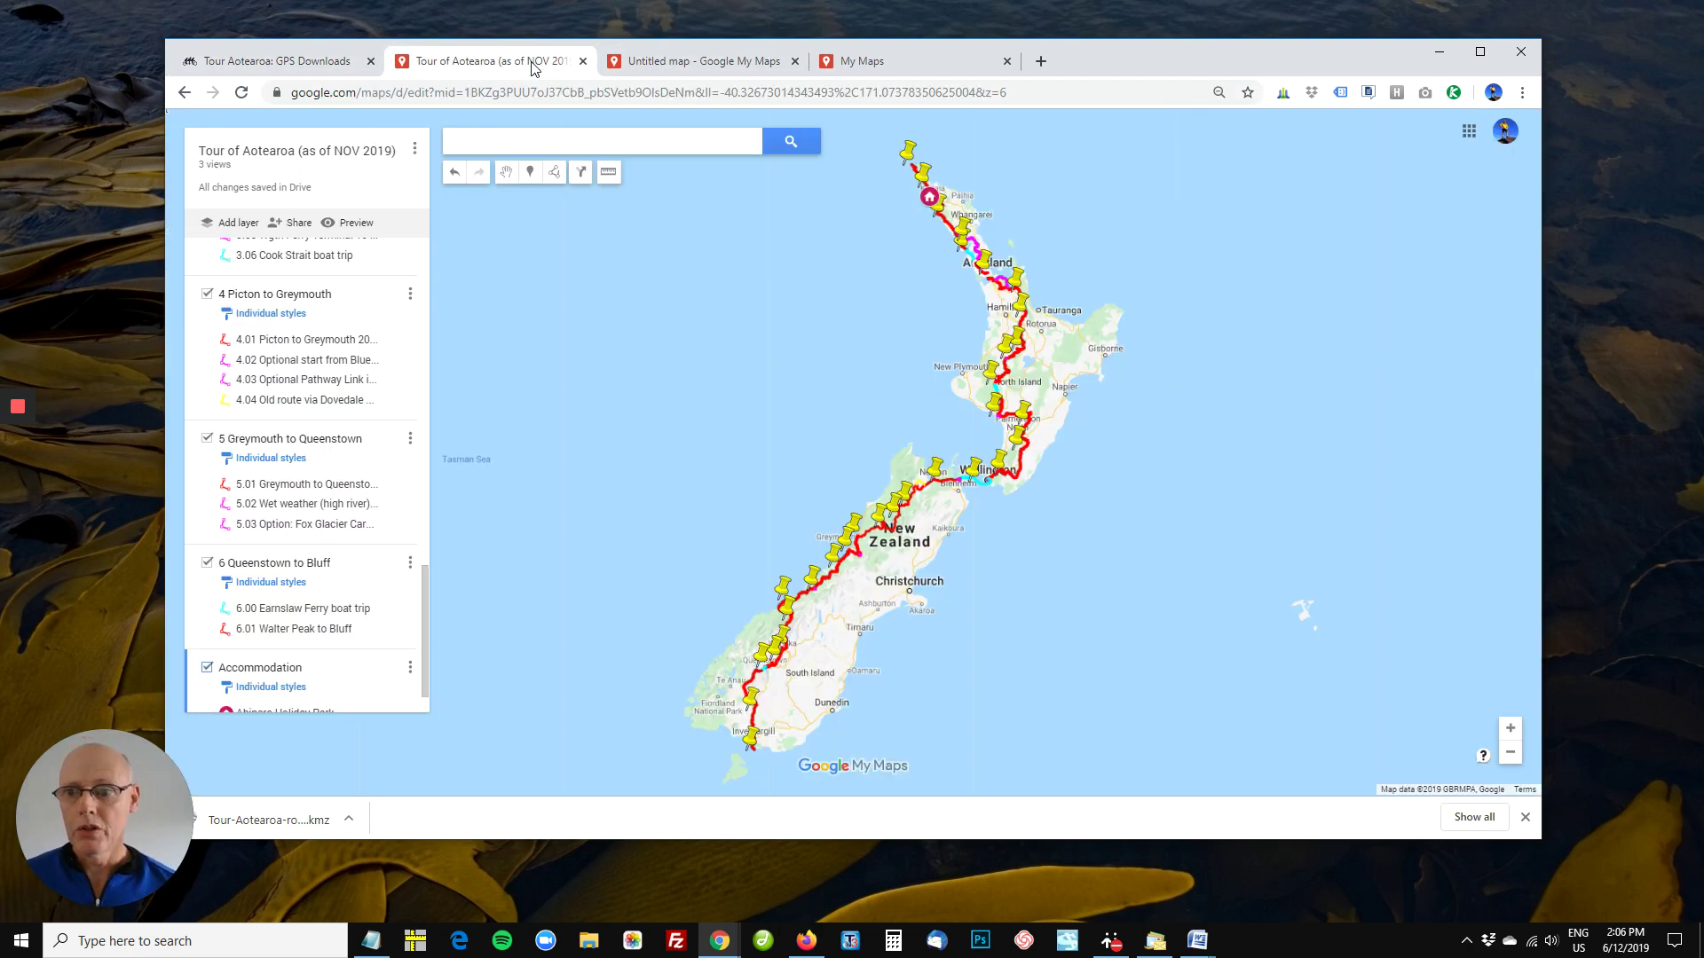